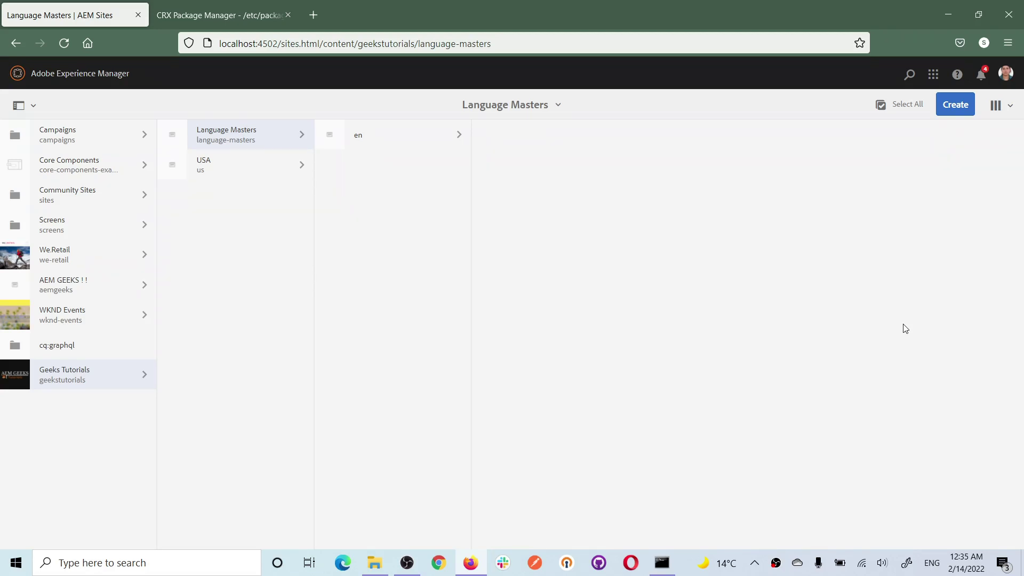
- Browse the USA and Language Masters pages, then open the Create menu for the Geeks Tutorials site
click(242, 166)
click(250, 140)
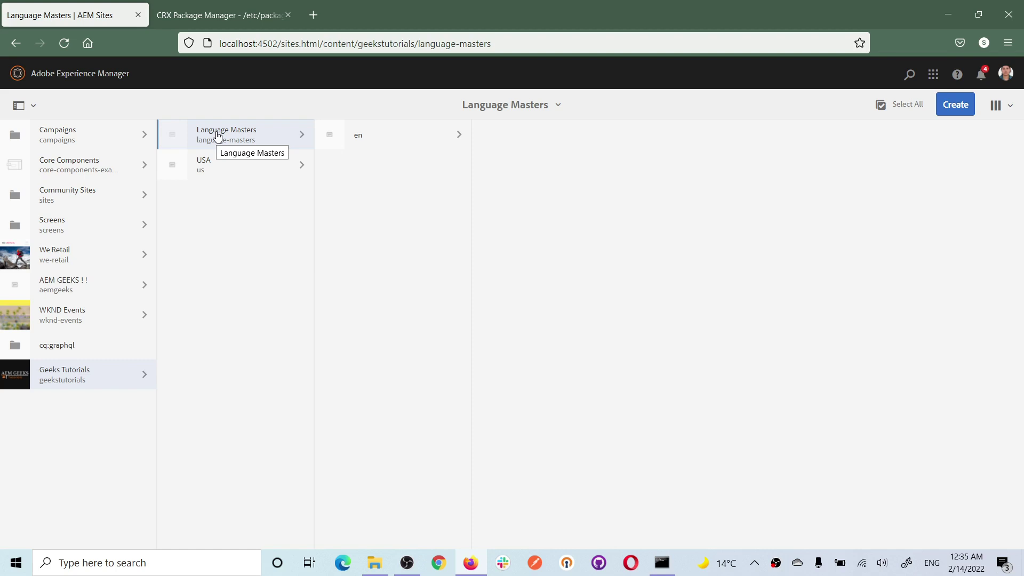
click(417, 280)
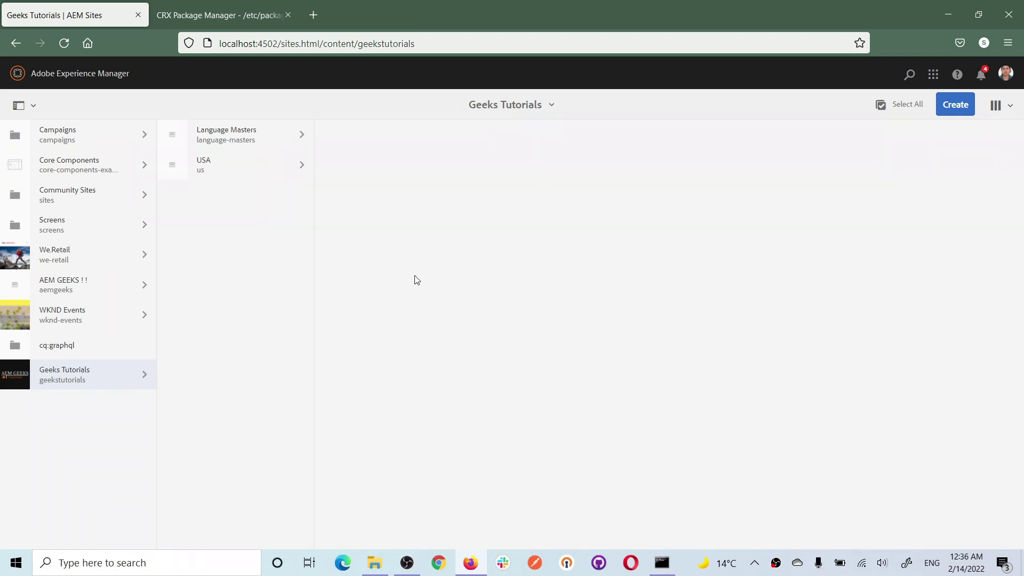
click(68, 377)
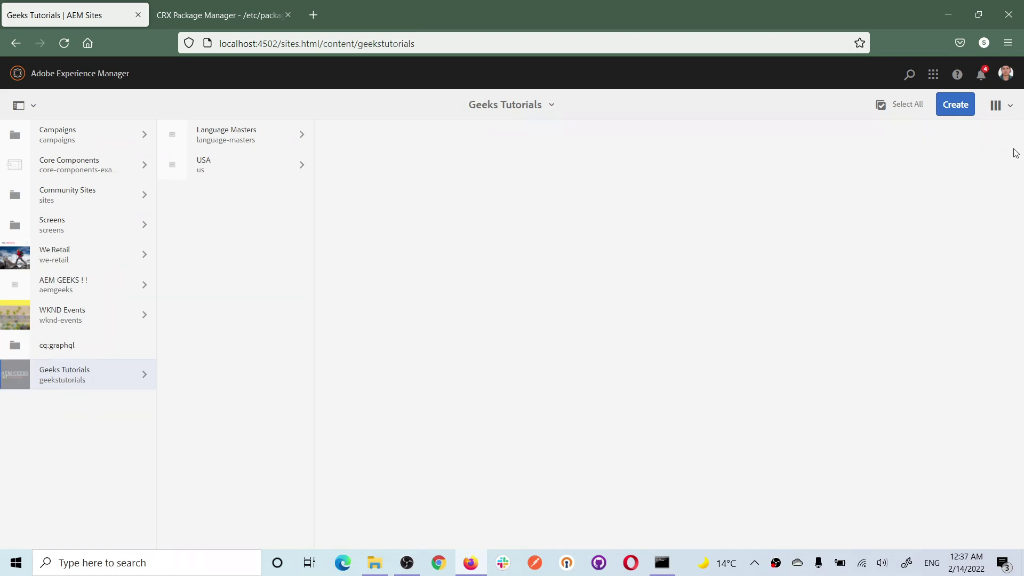
click(953, 106)
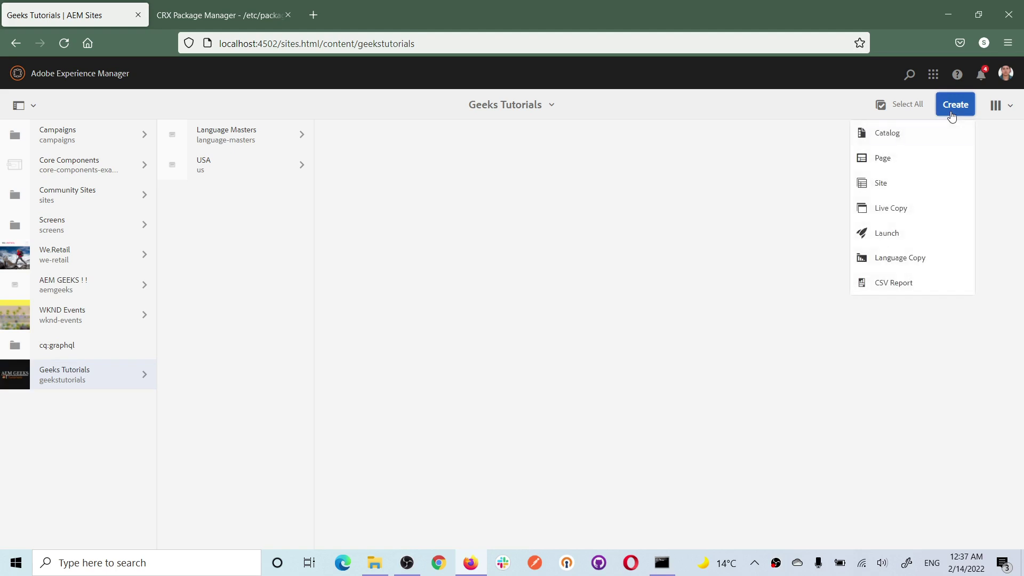
click(879, 184)
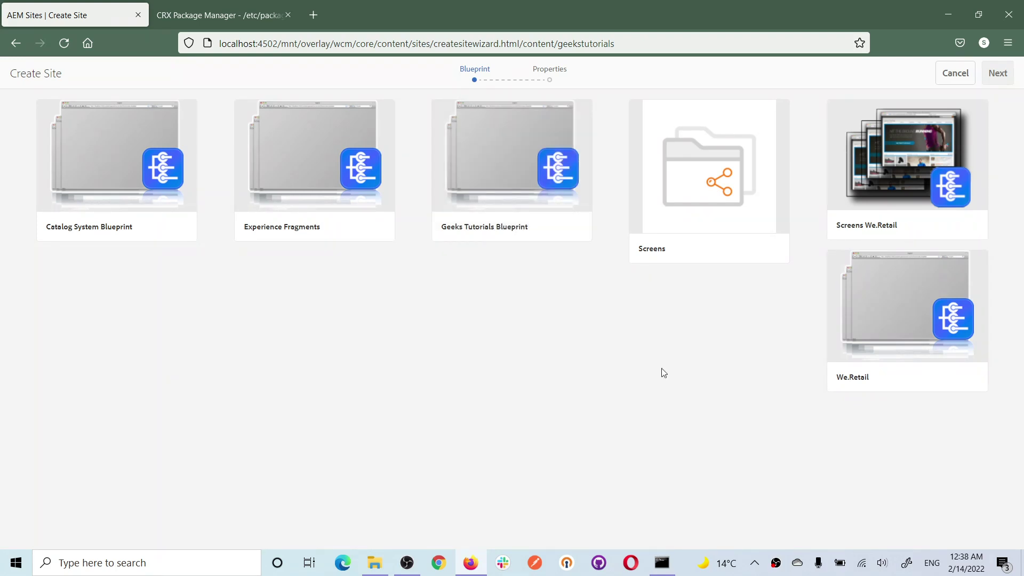
click(952, 73)
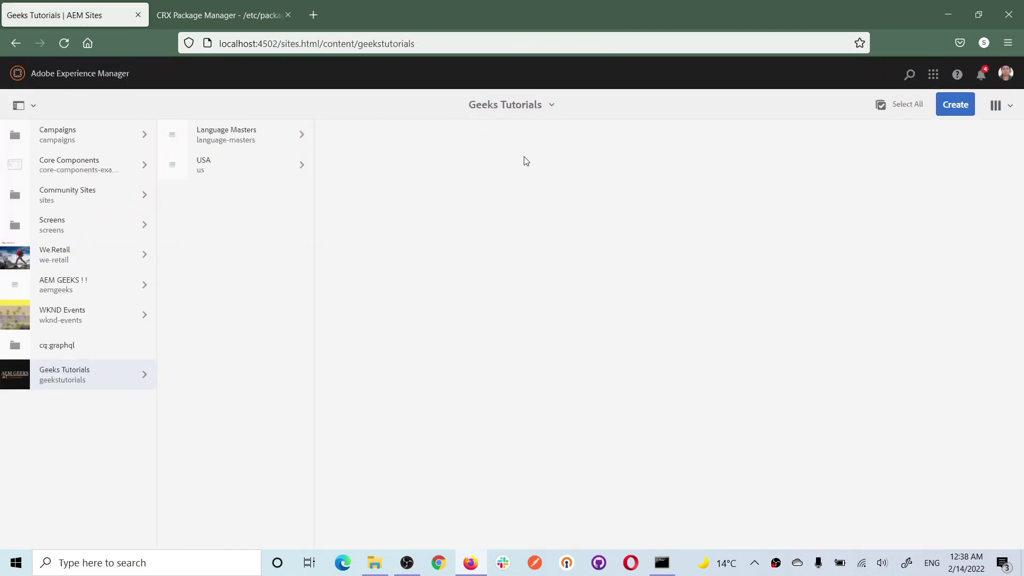
- Go to Tools > Sites > Blueprints to list the blueprint configurations
click(32, 78)
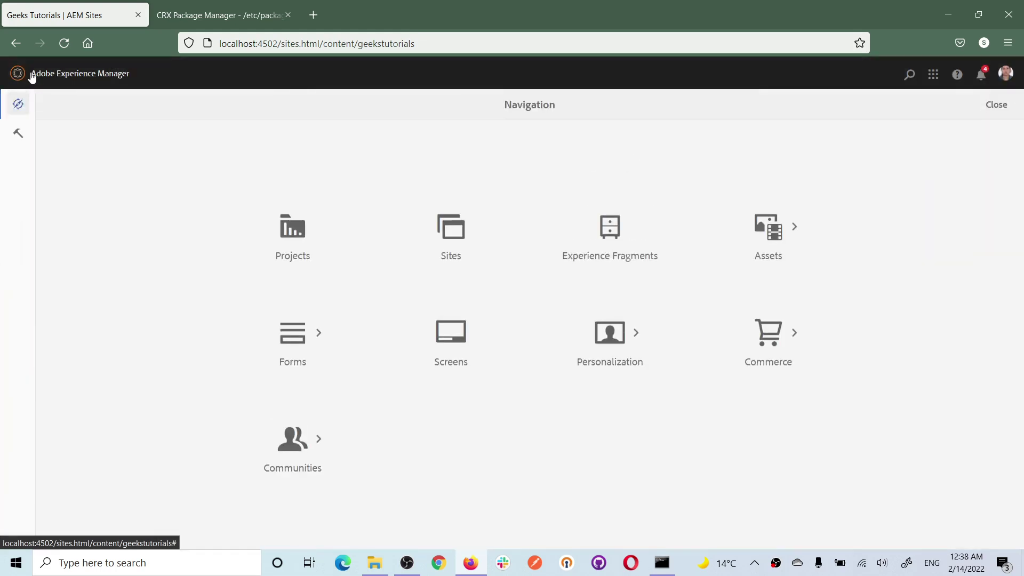
click(12, 138)
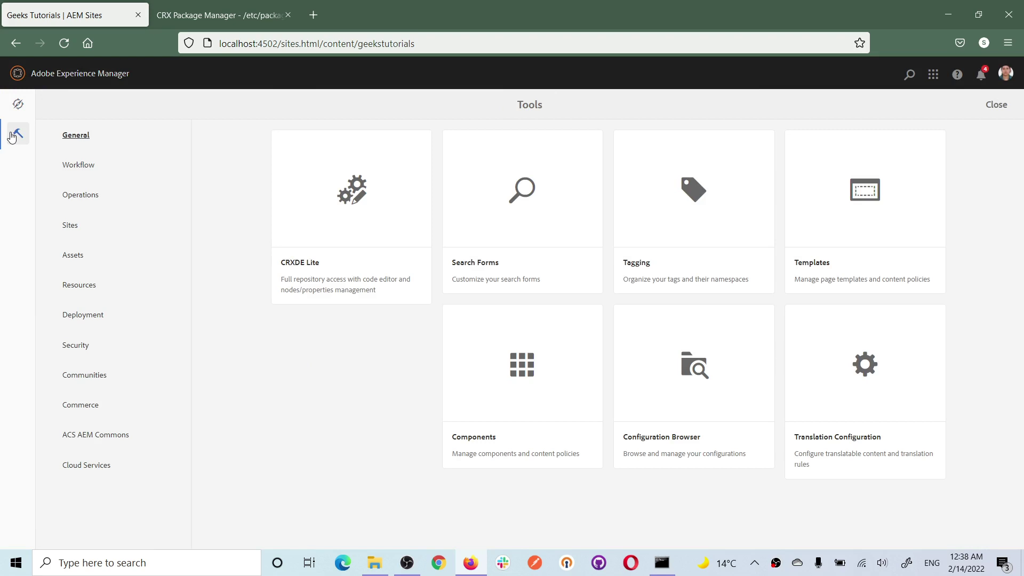
click(68, 228)
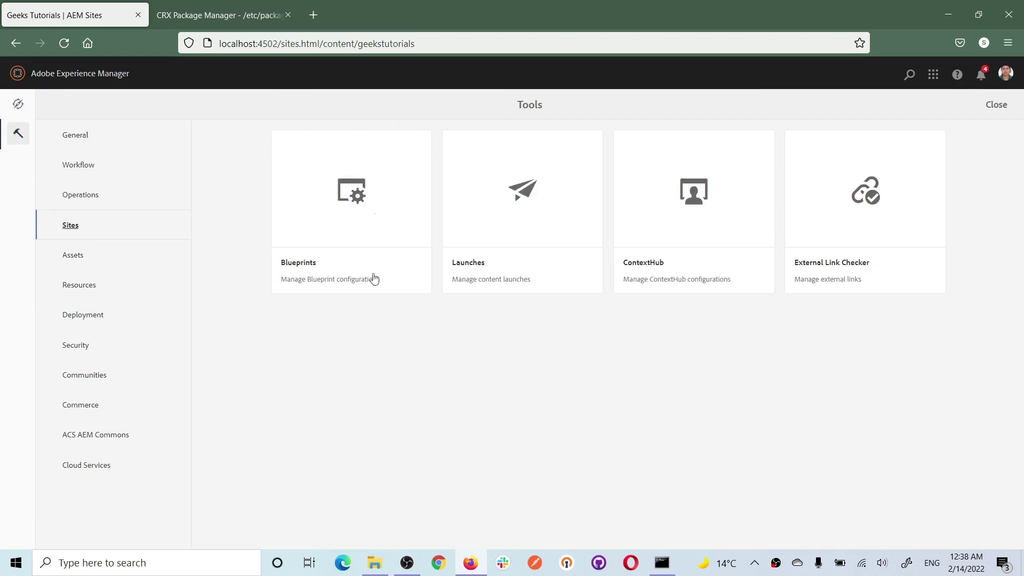
click(334, 202)
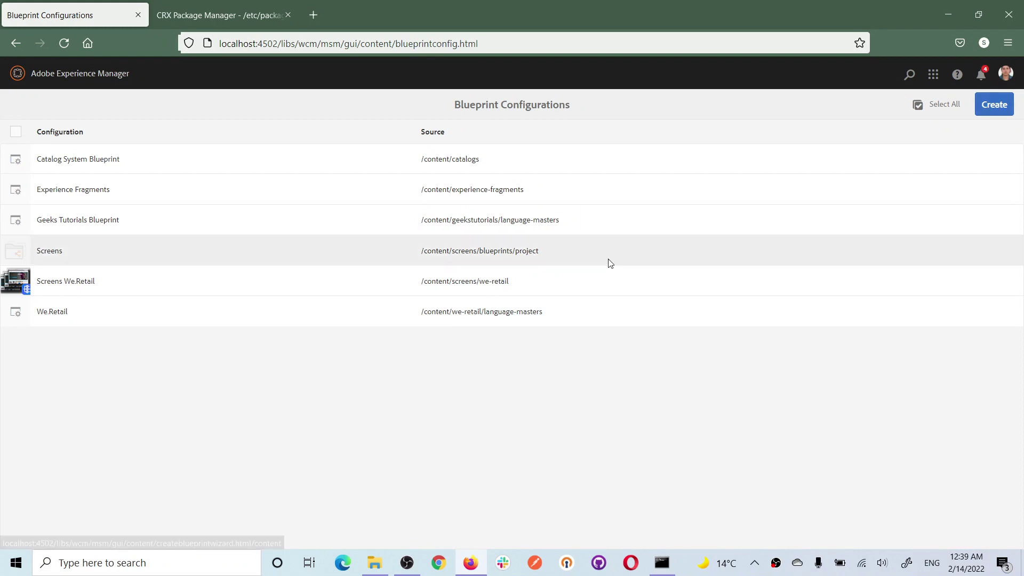
- Open the Geeks Tutorials Blueprint properties, select its source path, then switch to the CRX Package Manager tab
click(16, 222)
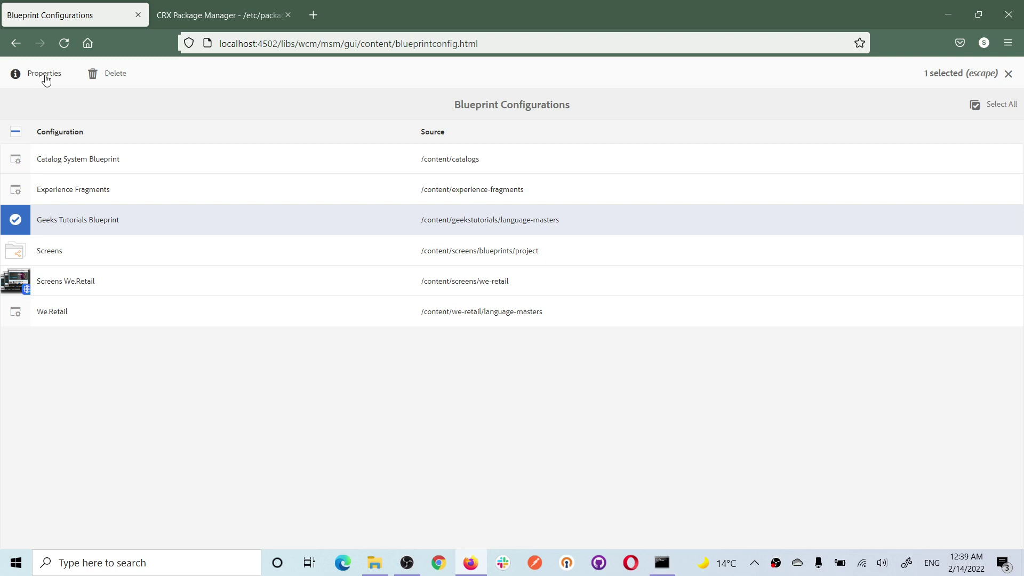
click(45, 78)
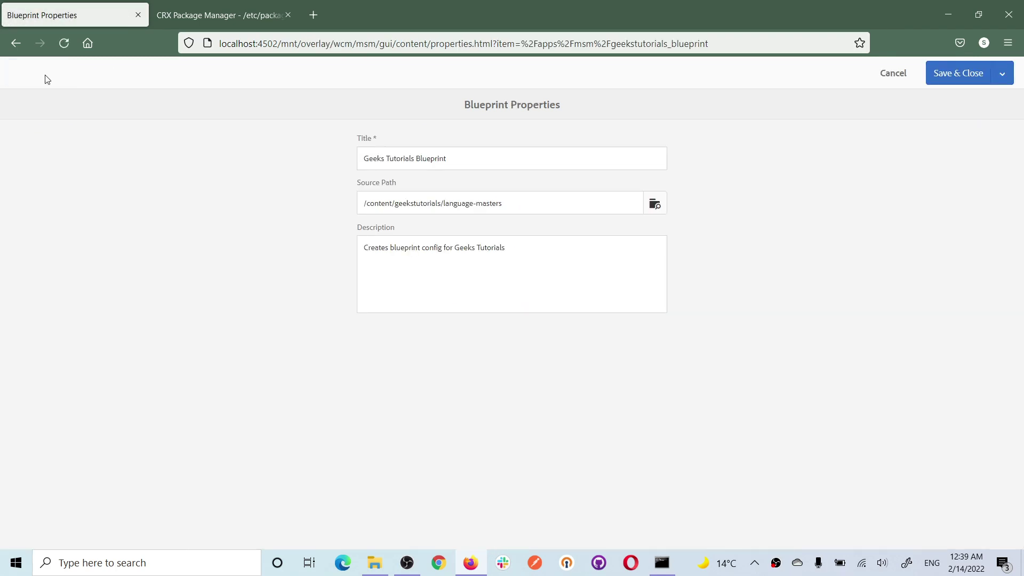
click(510, 207)
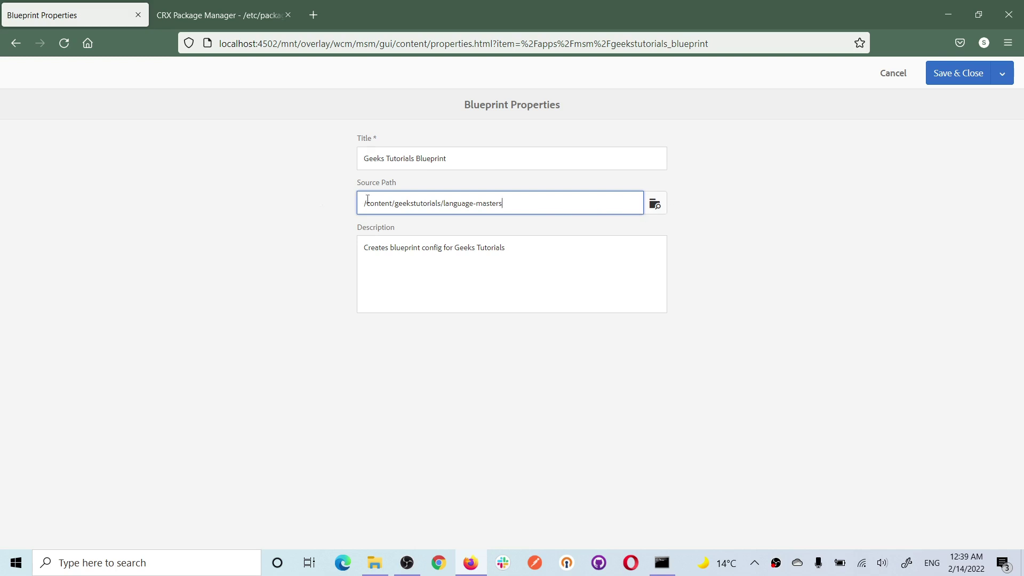
click(335, 187)
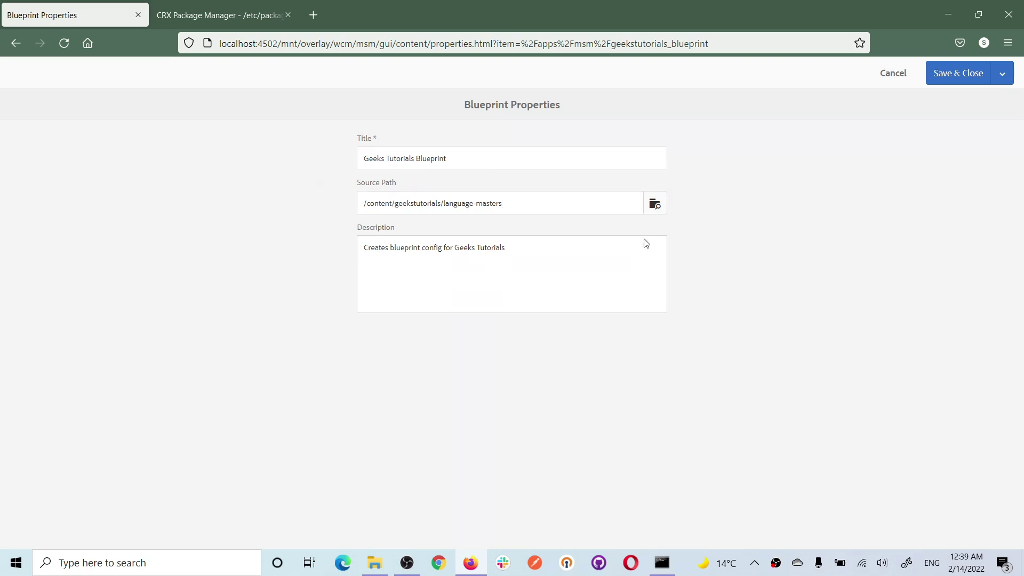
click(505, 205)
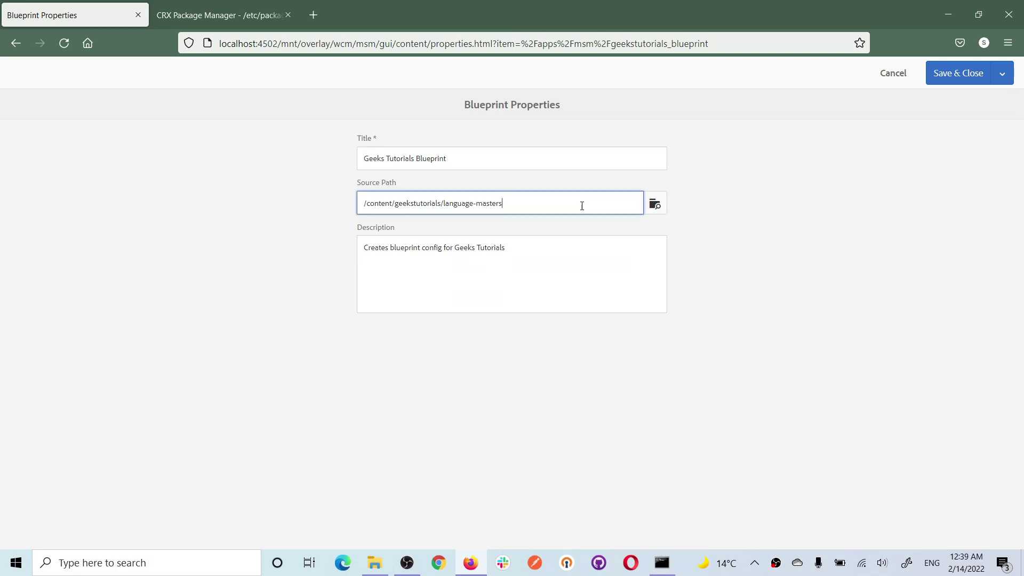
drag(509, 206, 345, 204)
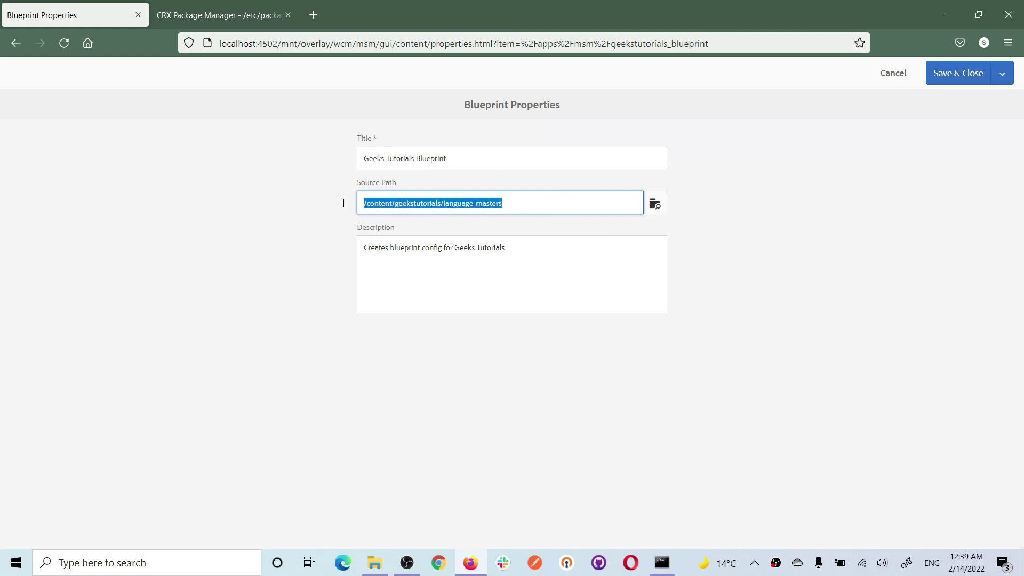
click(202, 13)
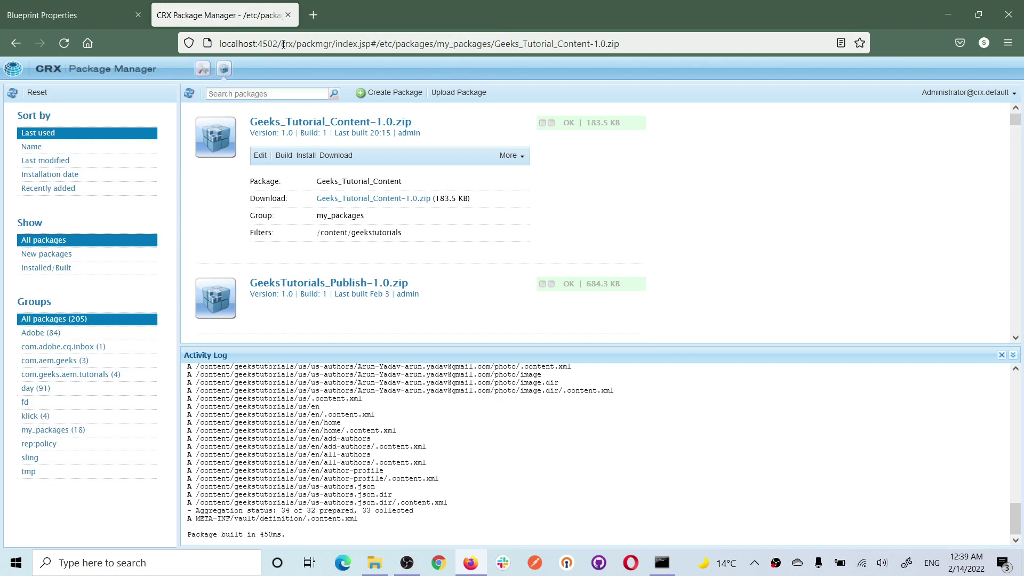
- Replace the CRX Package Manager tab with a new tab loading localhost:4502
drag(283, 44, 214, 43)
key(ctrl+c)
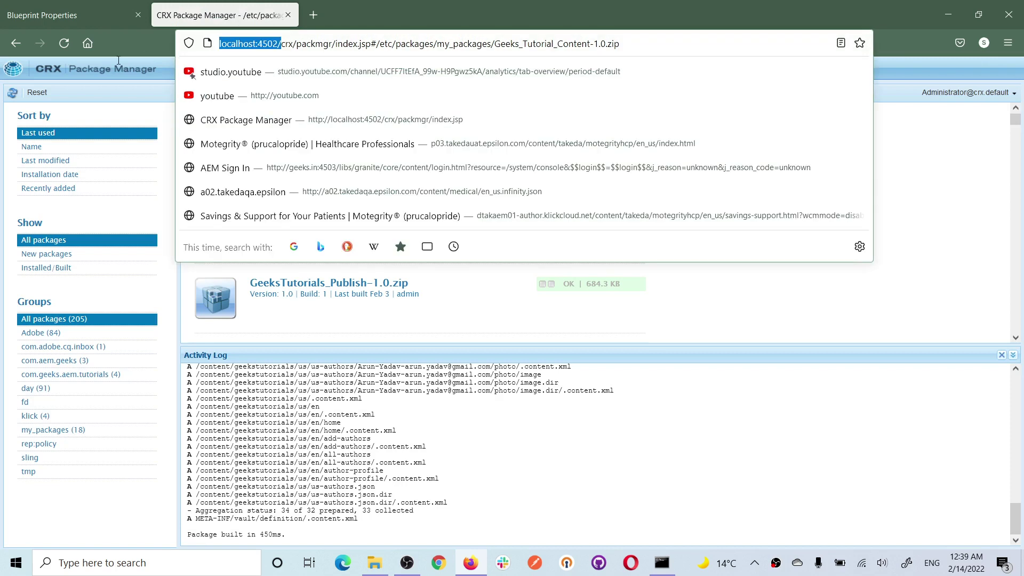
click(287, 15)
click(166, 15)
click(210, 35)
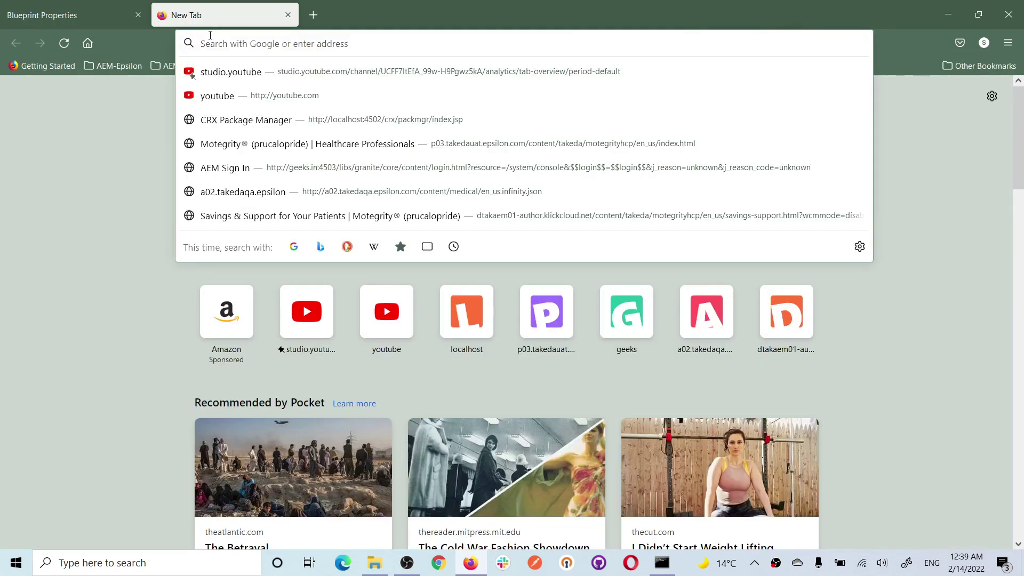
key(ctrl+v)
key(Return)
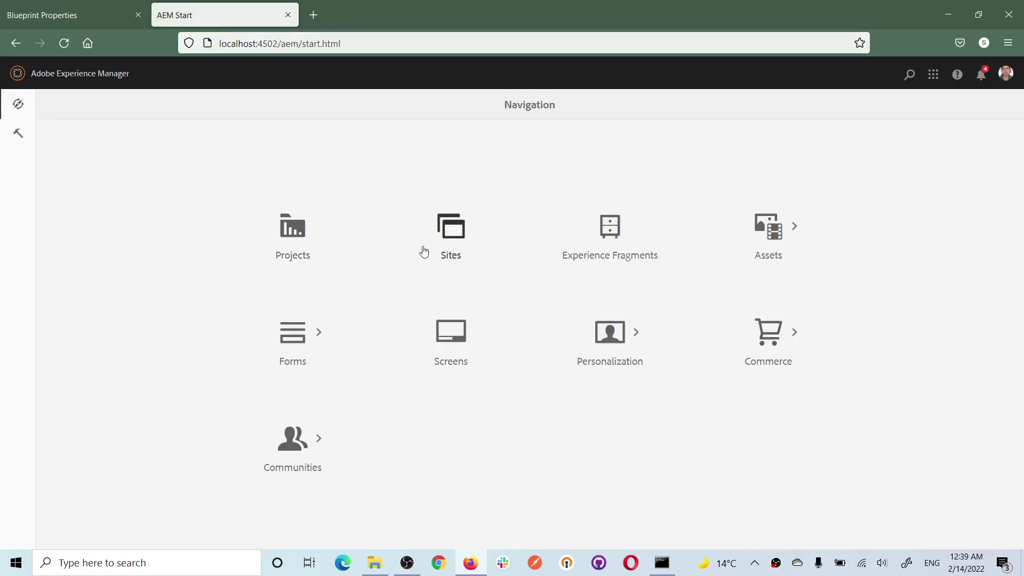
- Browse Sites to Language Masters and USA, then go back to the Blueprint Properties tab
click(424, 252)
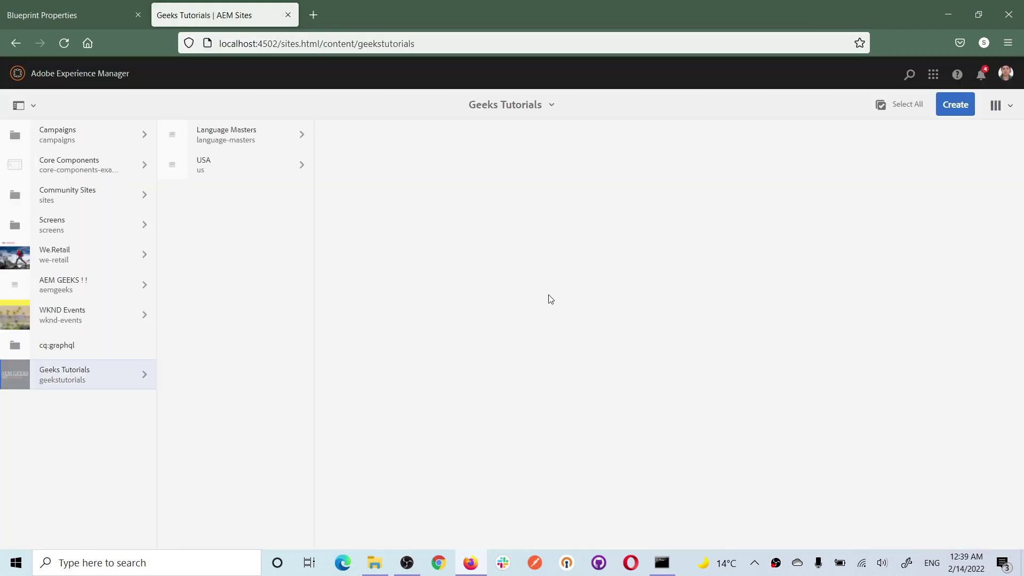
click(235, 140)
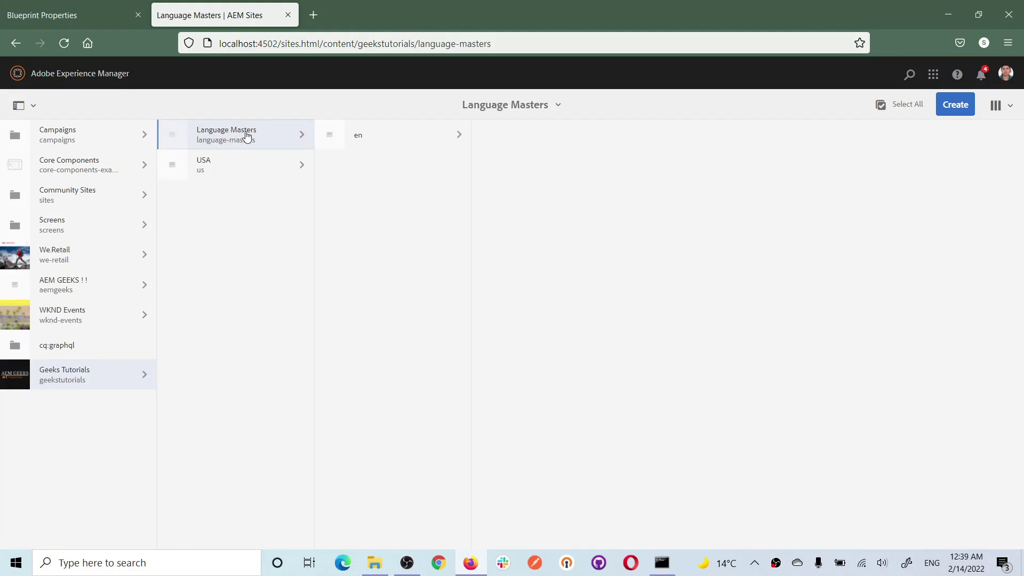
click(241, 163)
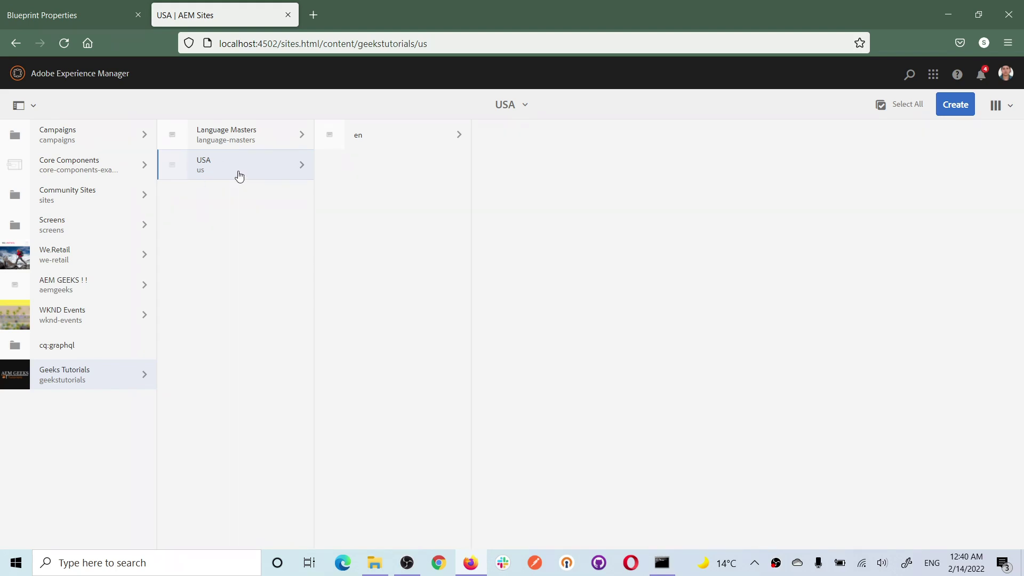
click(252, 140)
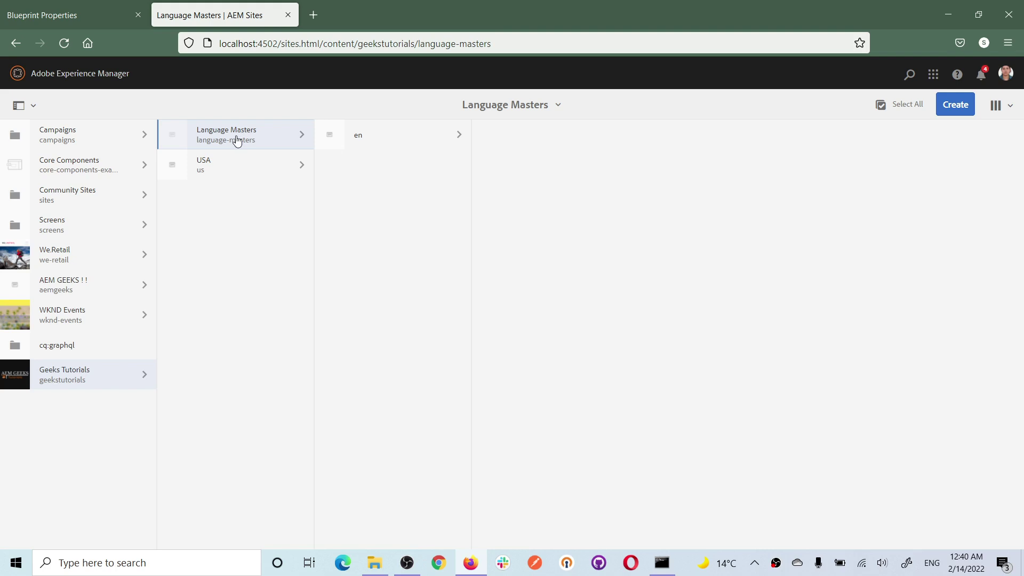
click(54, 16)
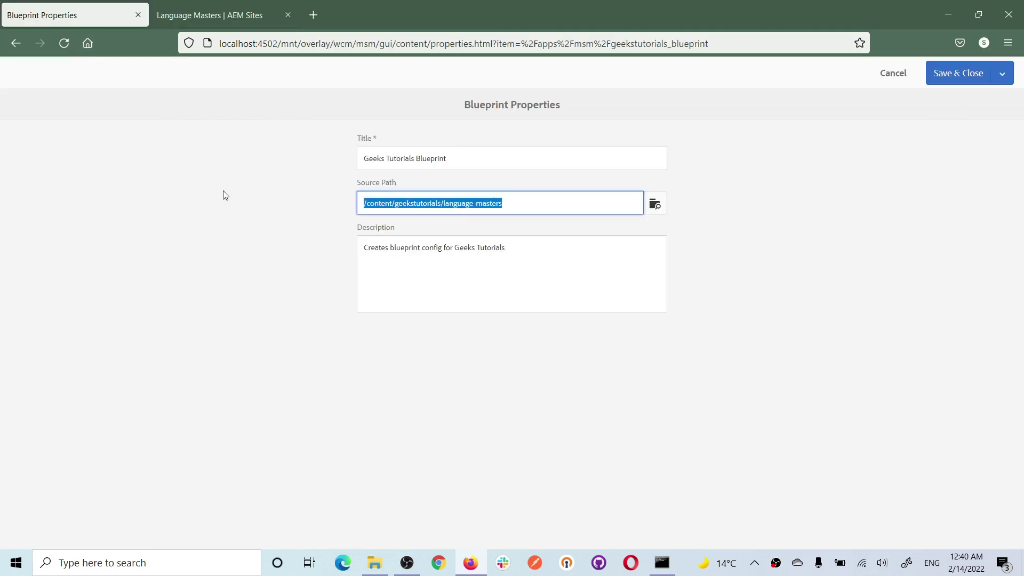
- Close the blueprint properties without saving and return to the Language Masters Sites tab
click(518, 201)
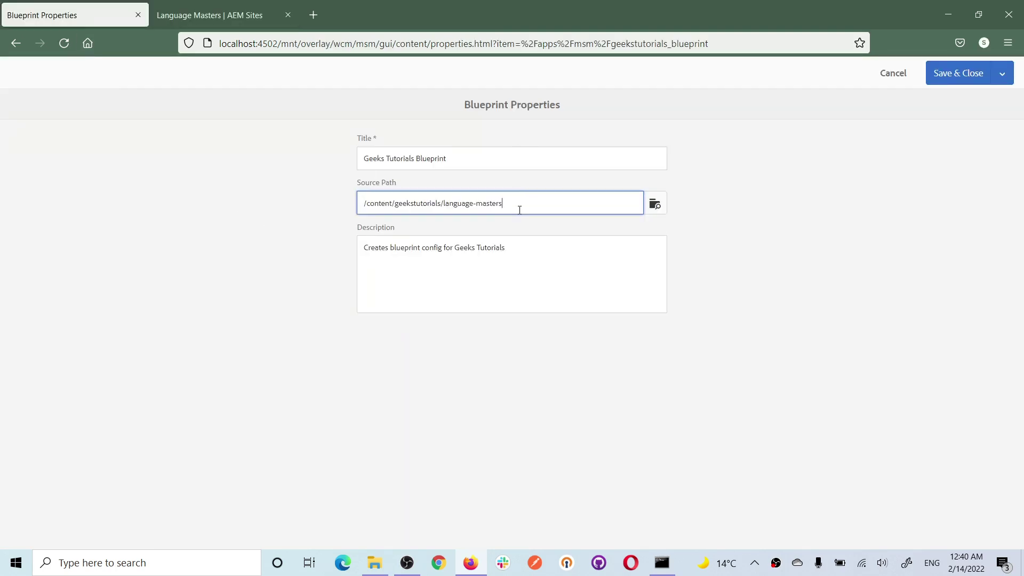
drag(521, 209, 289, 210)
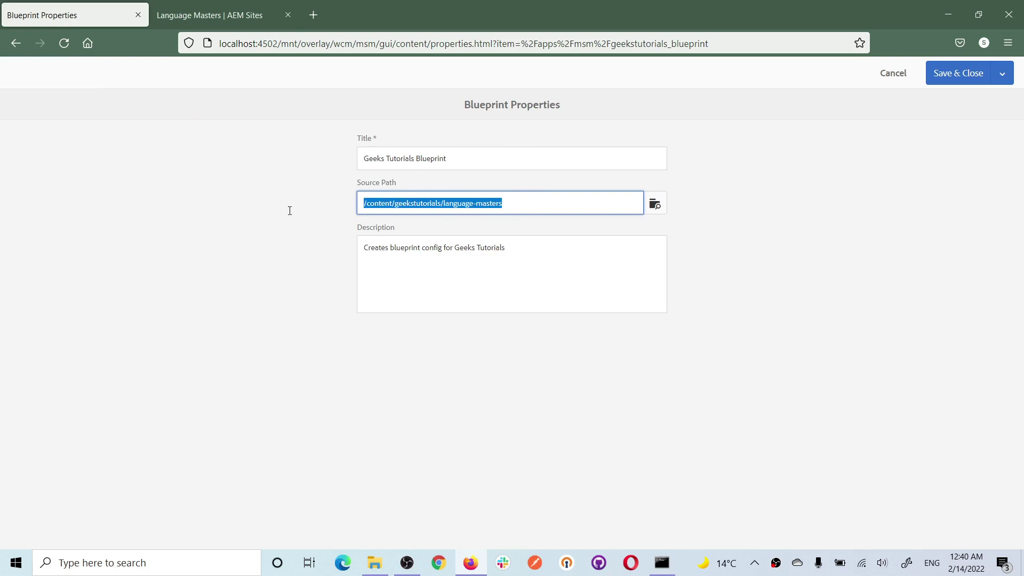
click(899, 79)
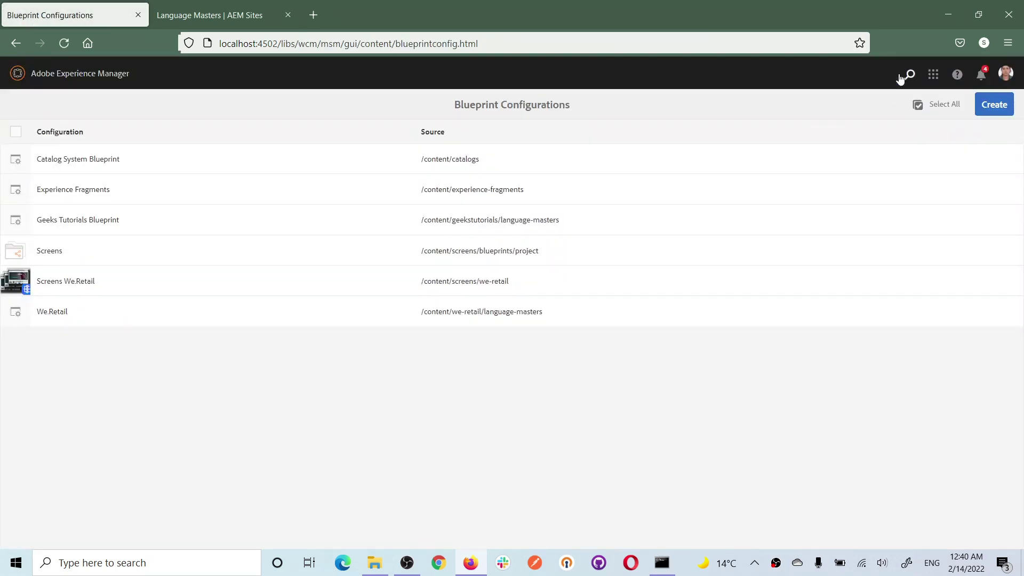
key(ctrl+Tab)
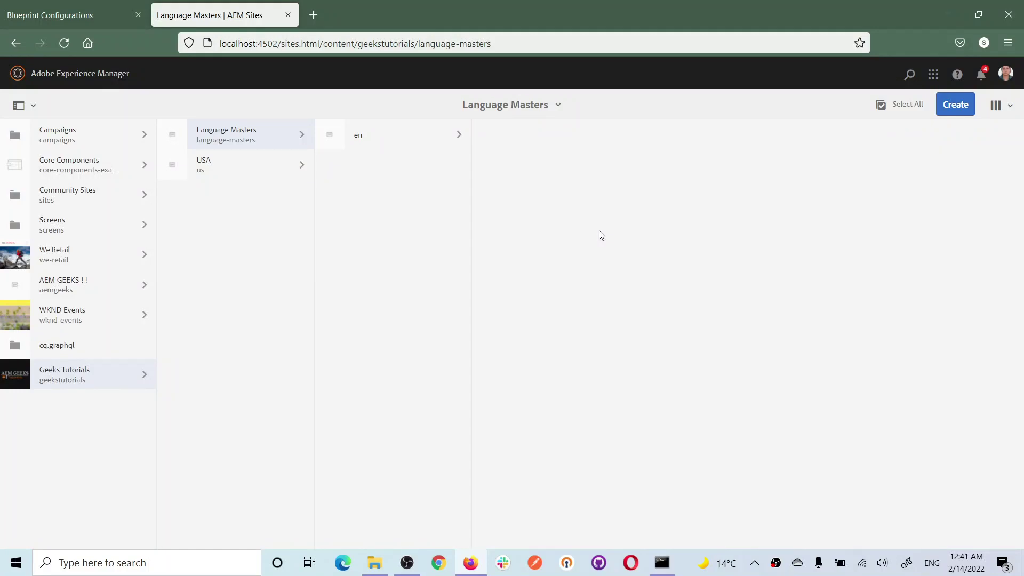
- Review the en language master's pages, then show the Create options for Language Masters
click(250, 141)
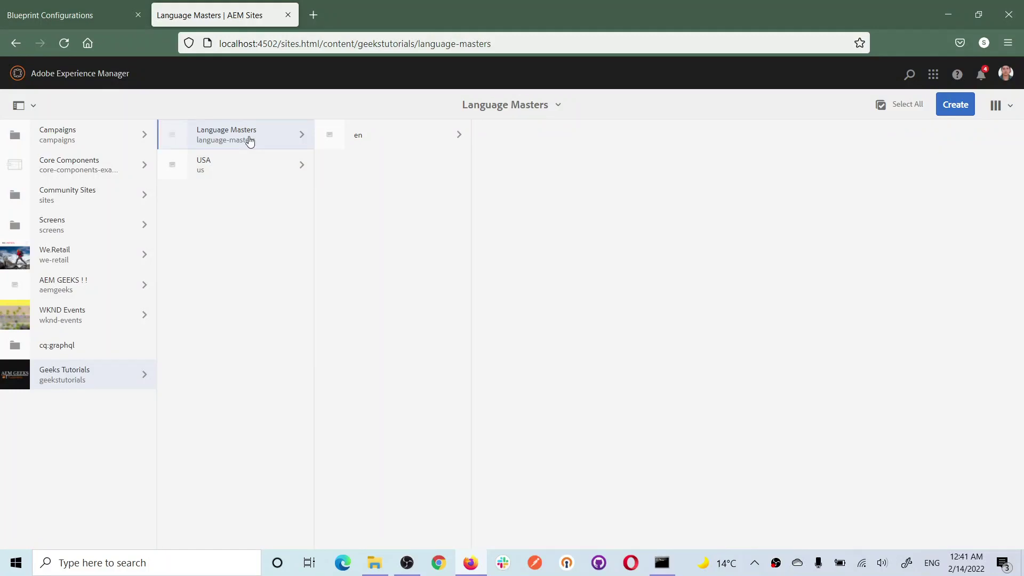
click(394, 144)
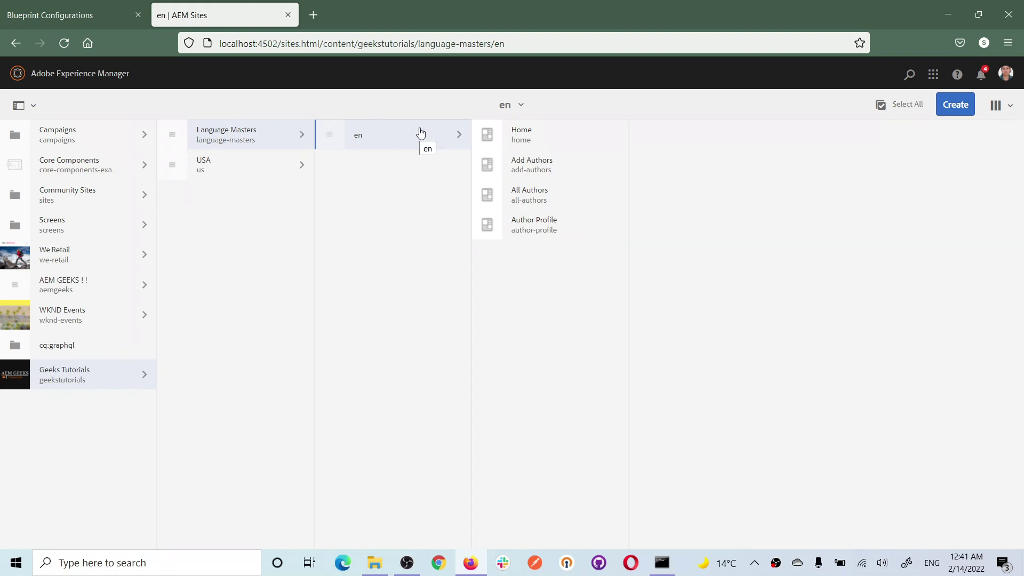
click(274, 137)
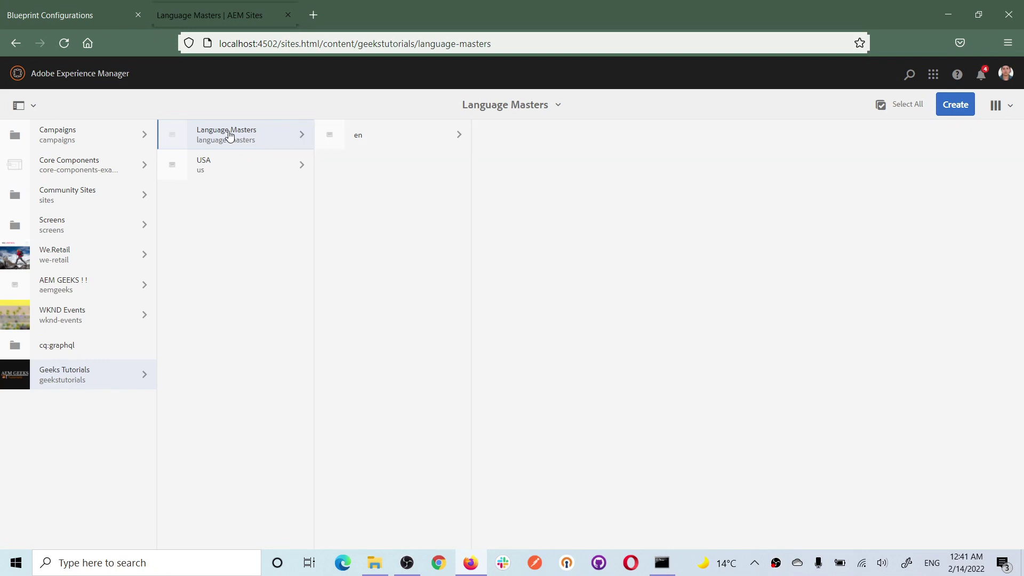
click(947, 107)
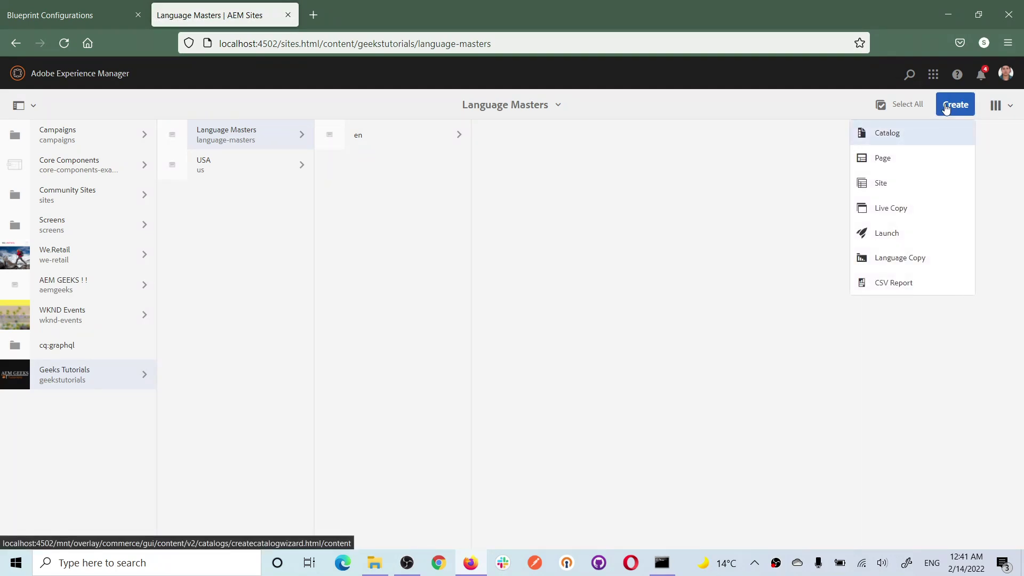
- Start a Language Copy with /content/geekstutorials/language-masters/en as the source page and continue
click(890, 262)
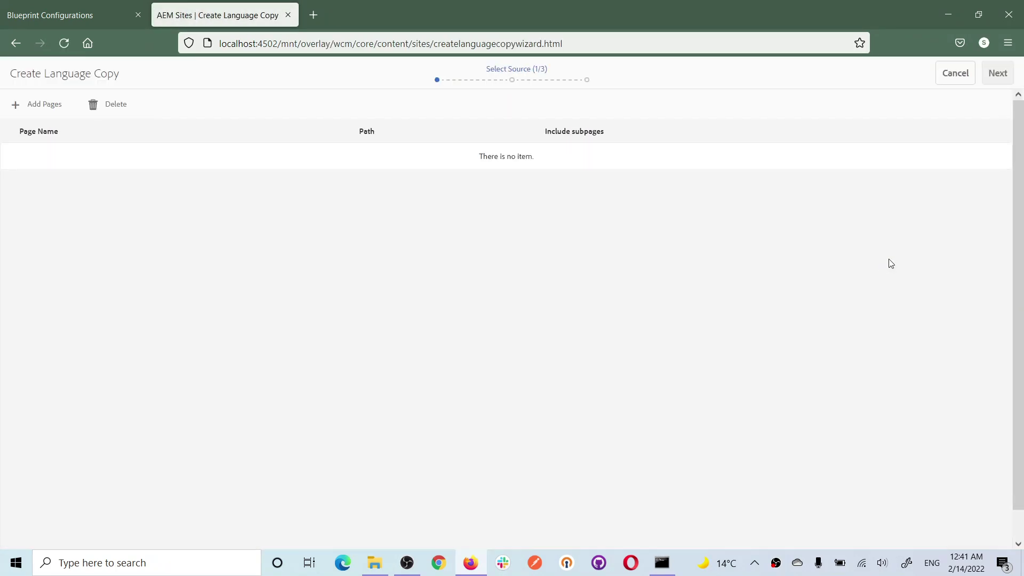
click(16, 109)
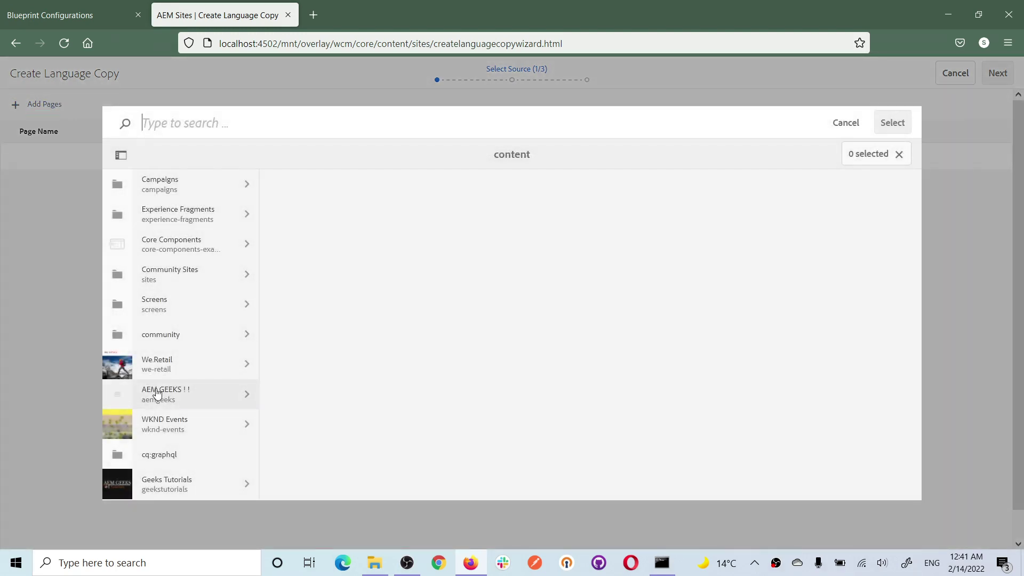
click(199, 497)
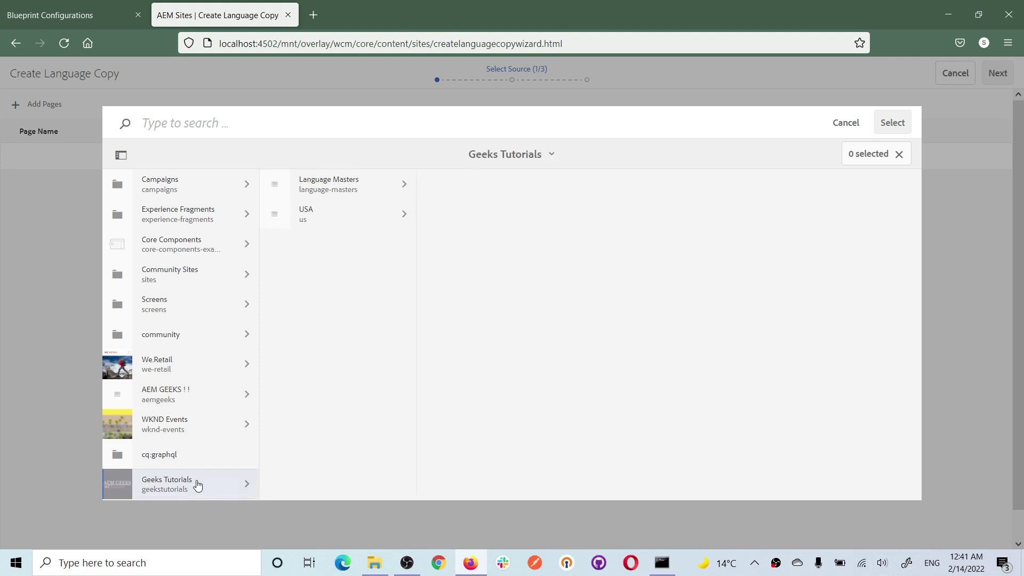
click(350, 191)
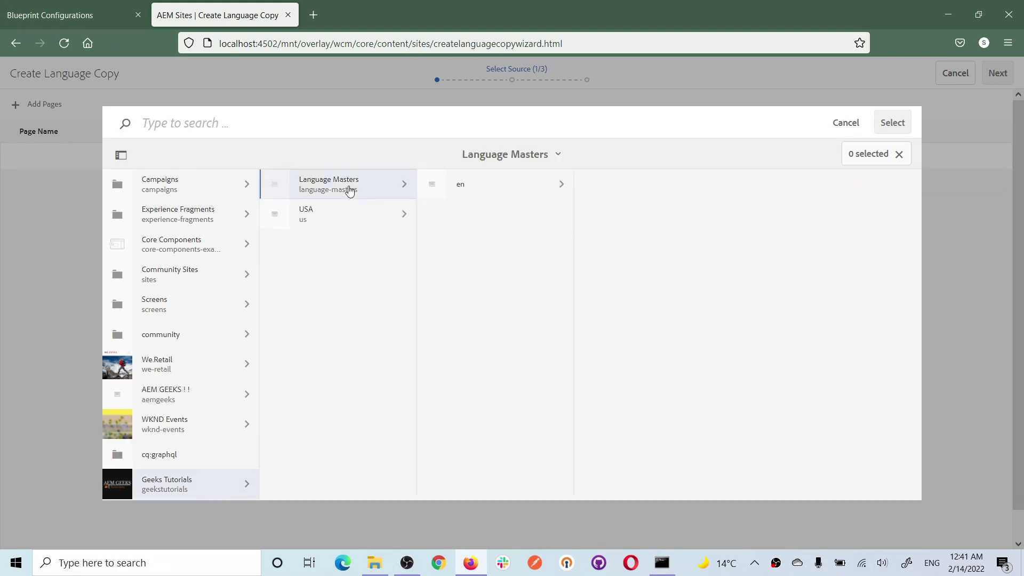
click(433, 185)
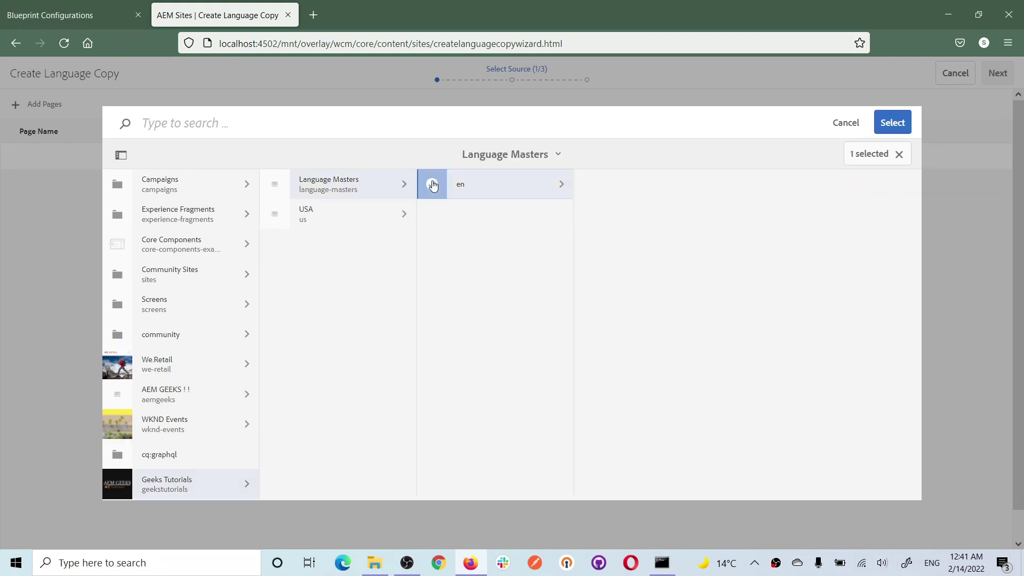
click(889, 122)
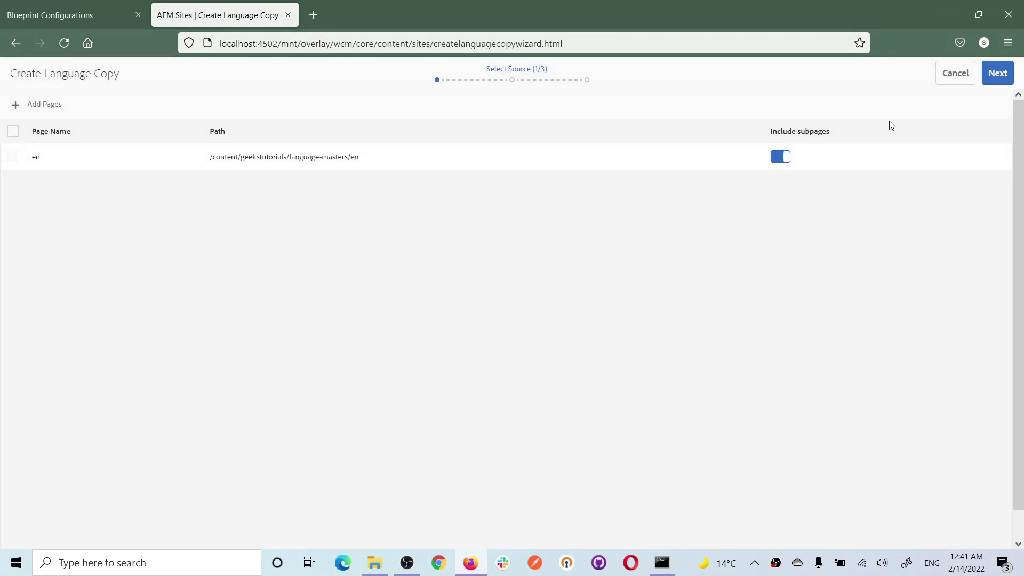
click(12, 156)
click(996, 73)
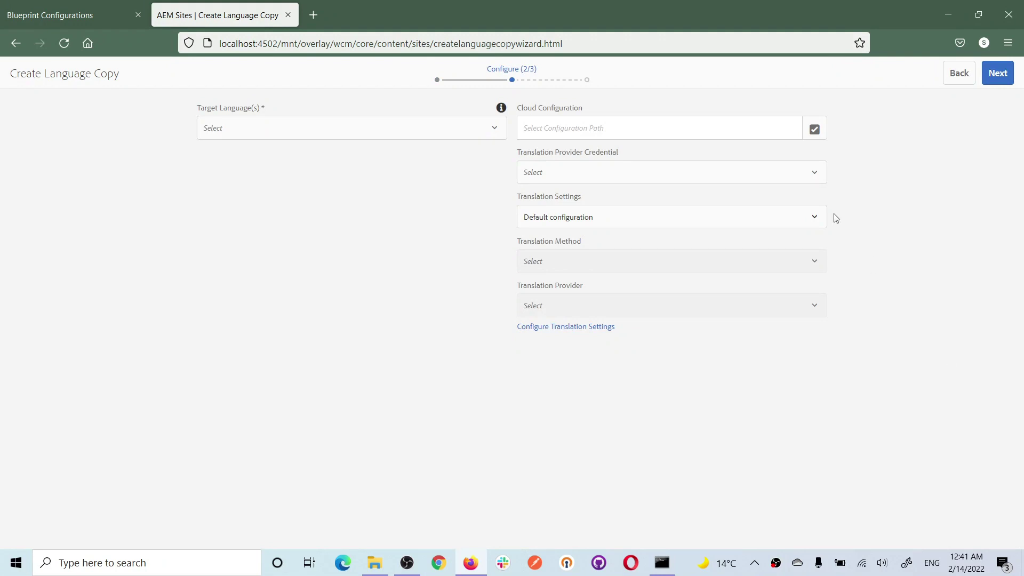
- Set the cloud configuration path to /conf/geekstutorials
click(611, 128)
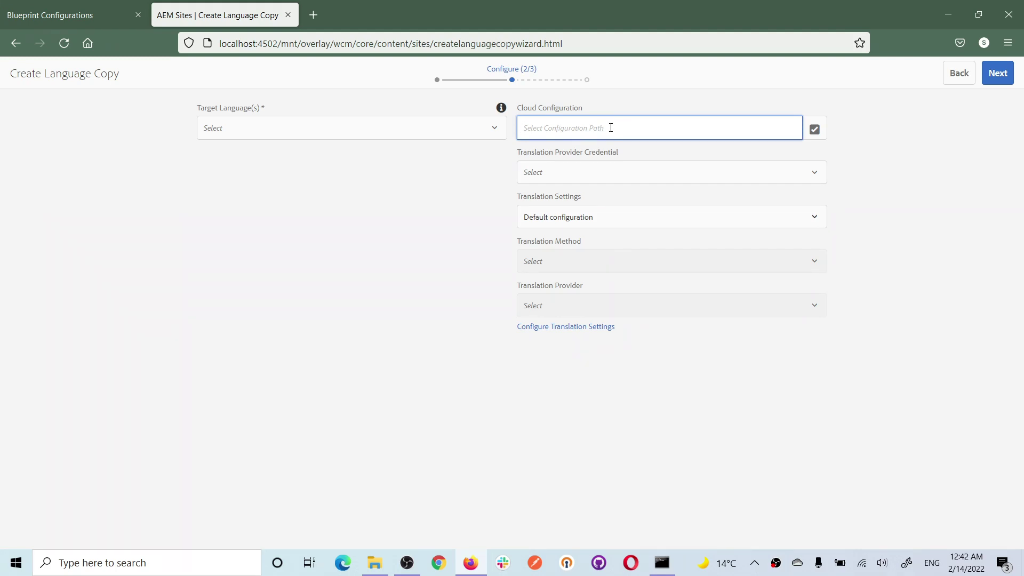
click(820, 129)
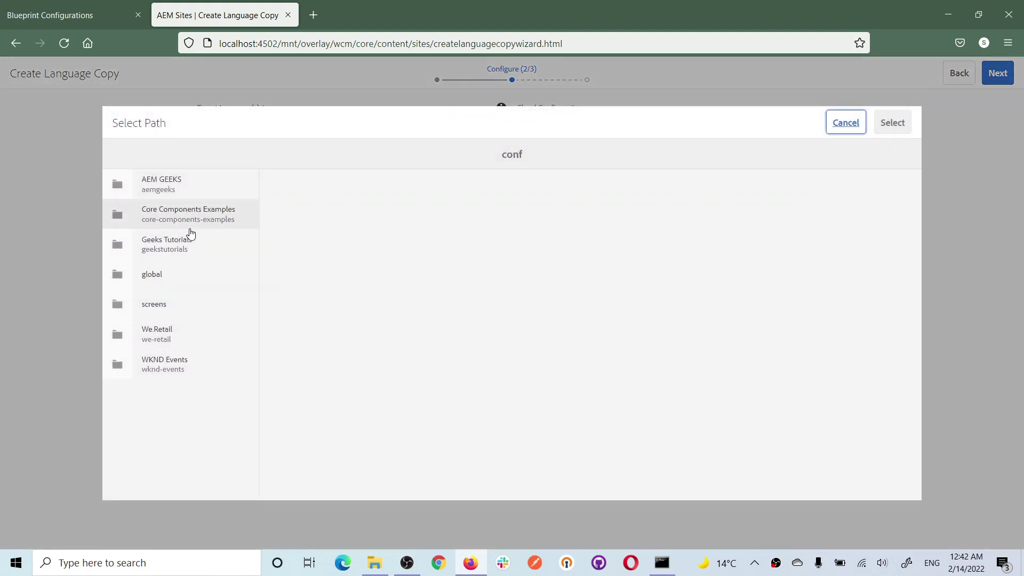
click(187, 249)
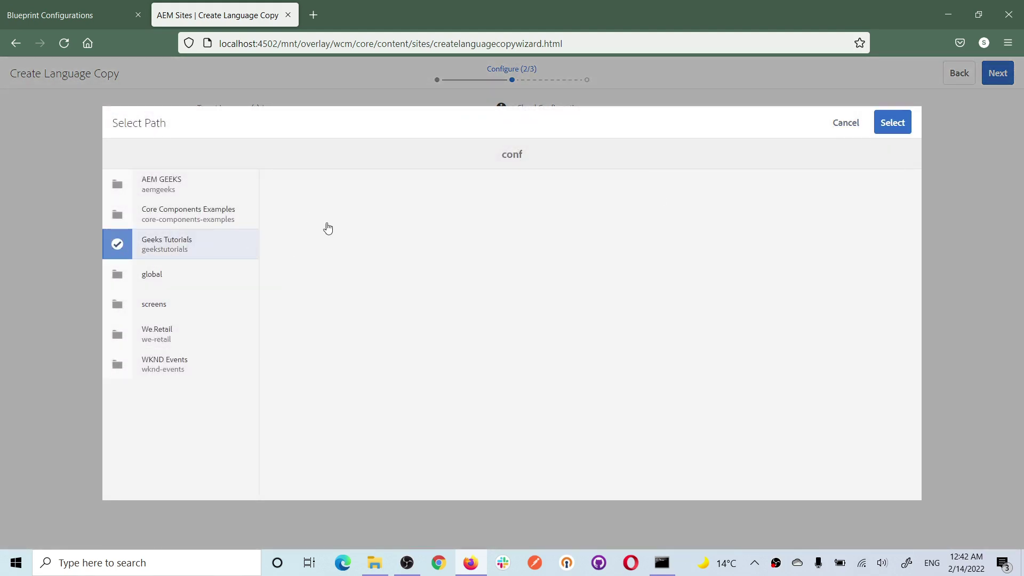
click(896, 123)
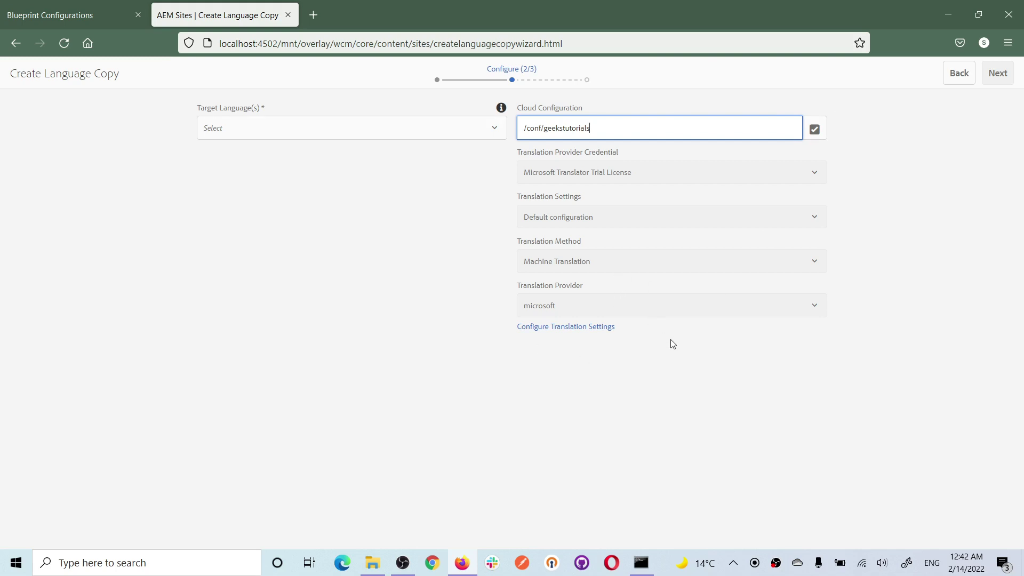
click(644, 371)
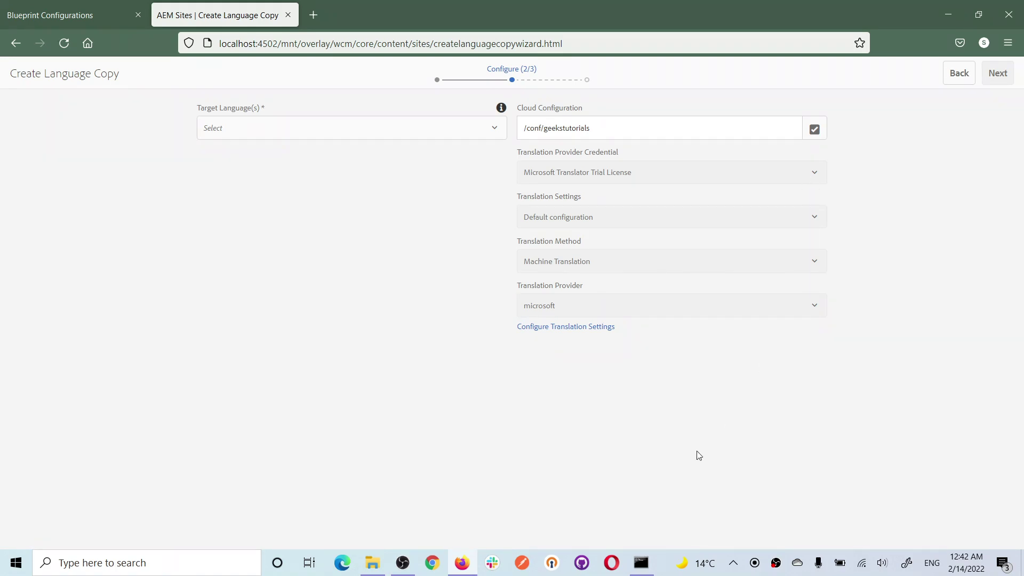
- Add French (fr), Hindi (hi) and Spanish (es) as target languages and continue
click(242, 134)
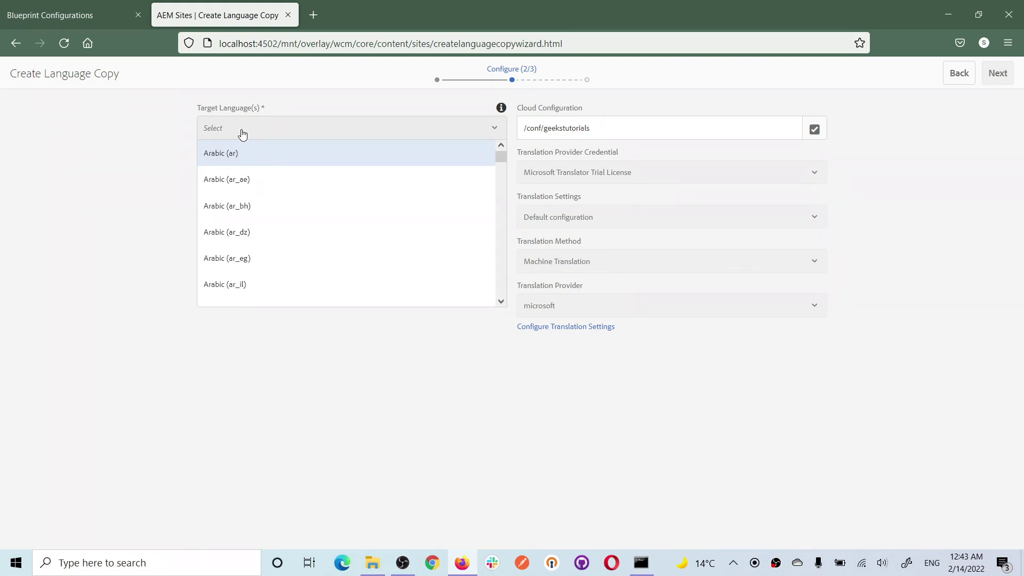
text(fr)
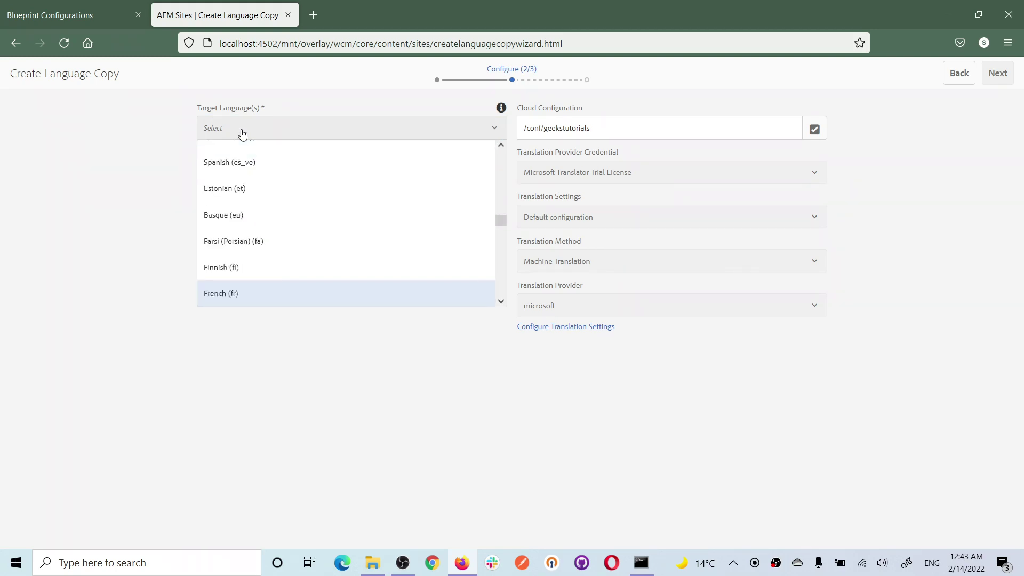
click(223, 305)
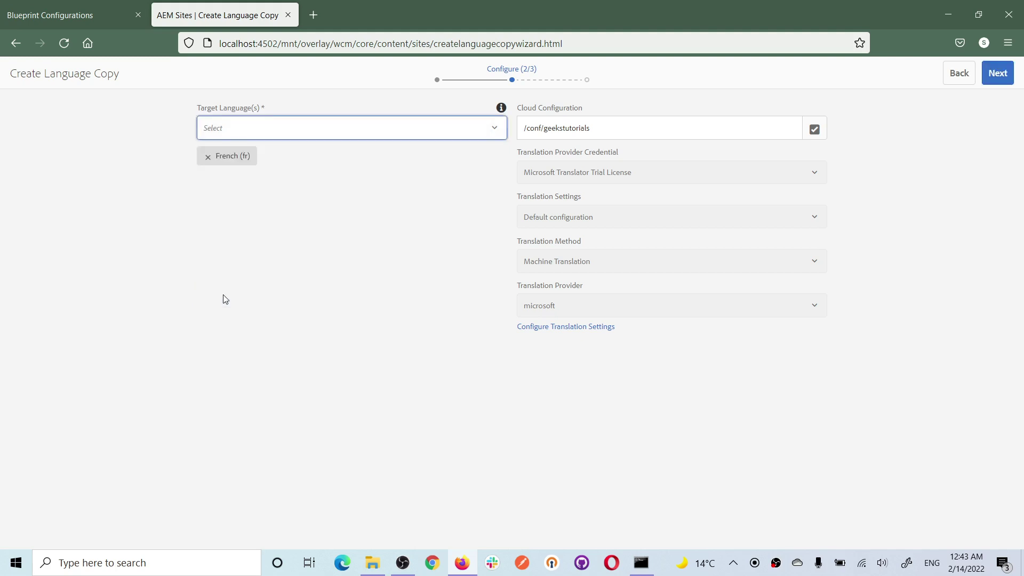
click(309, 134)
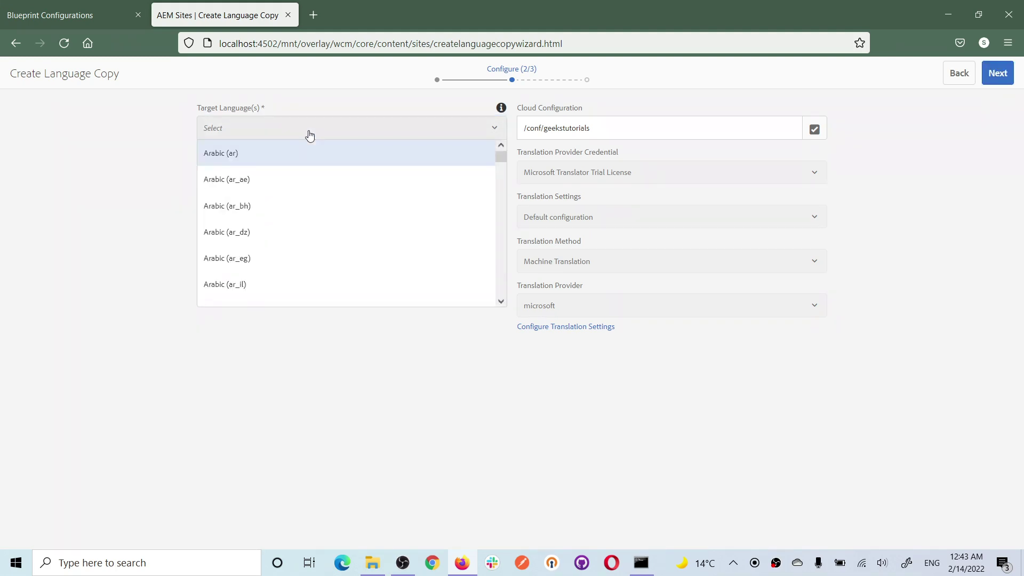
text(hi)
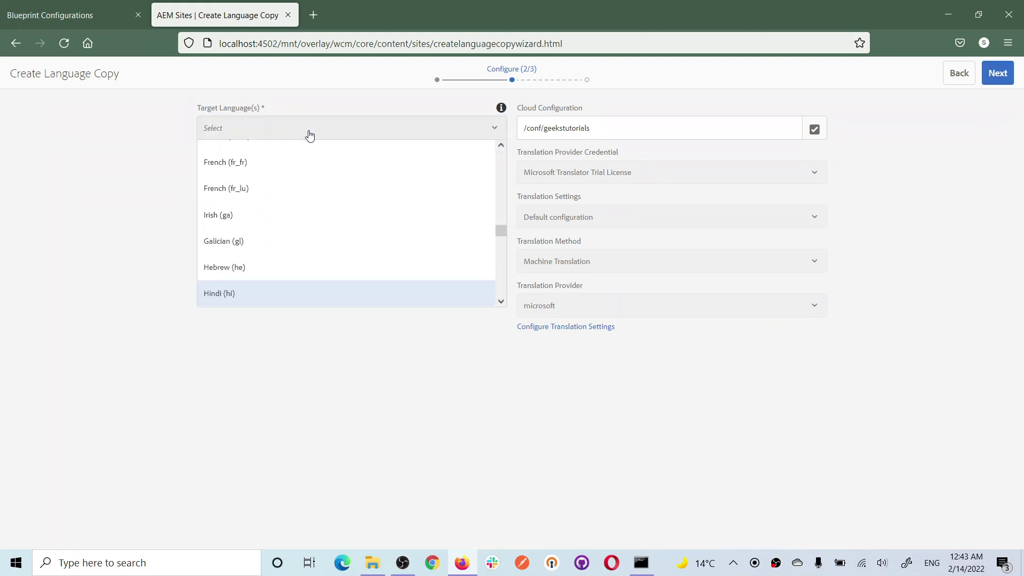
click(207, 299)
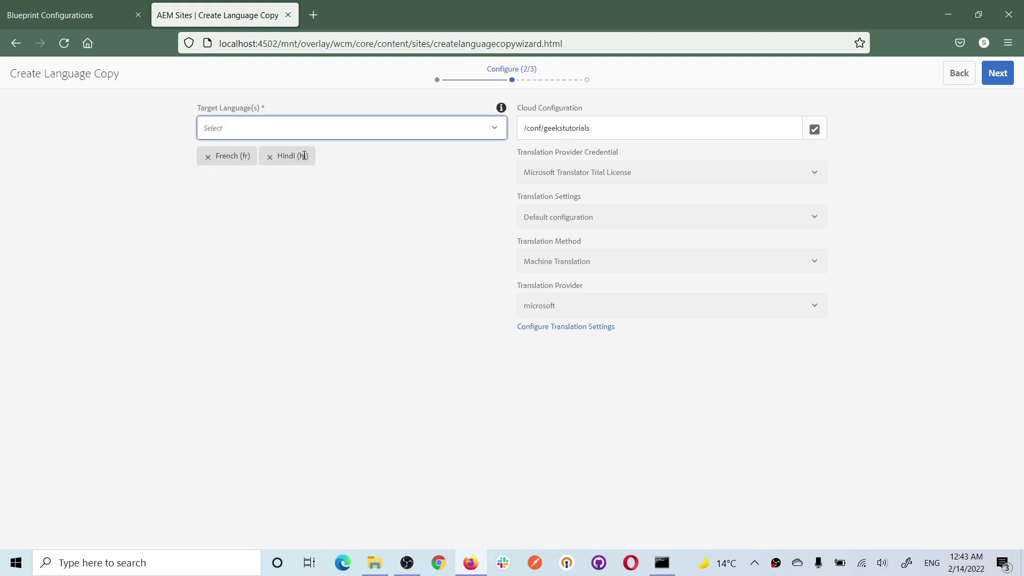
click(297, 136)
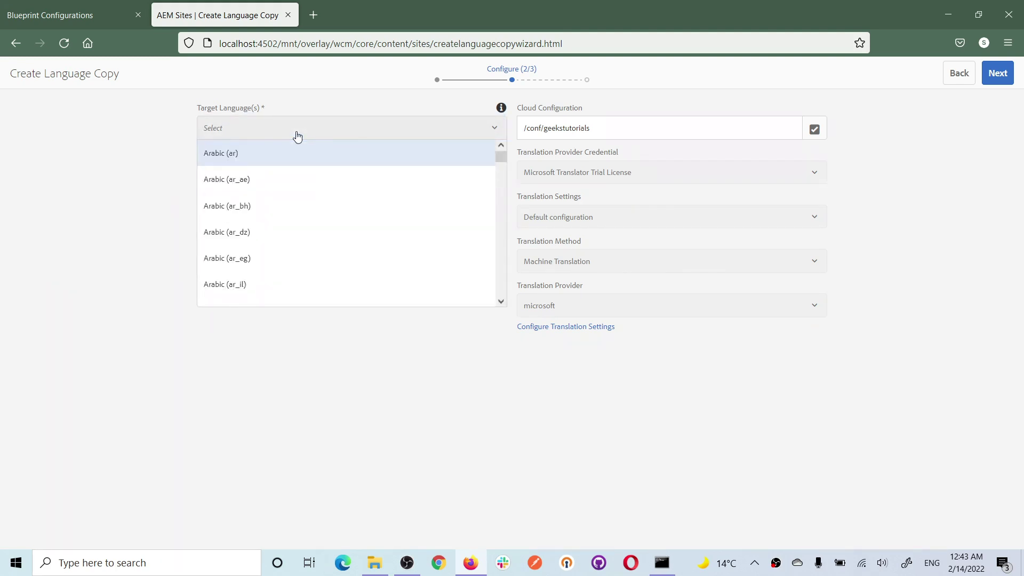
text(sp)
click(214, 297)
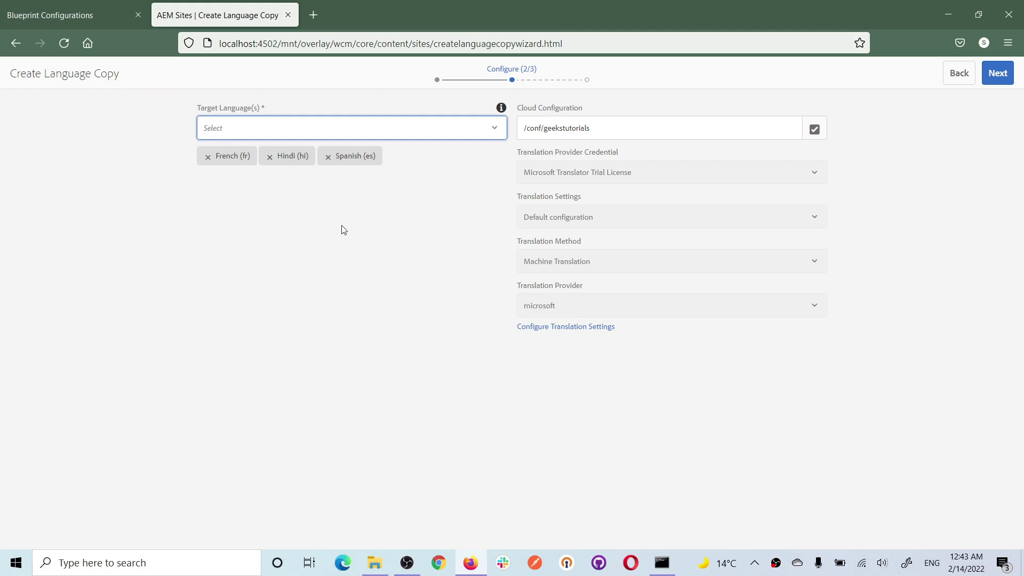
click(1003, 75)
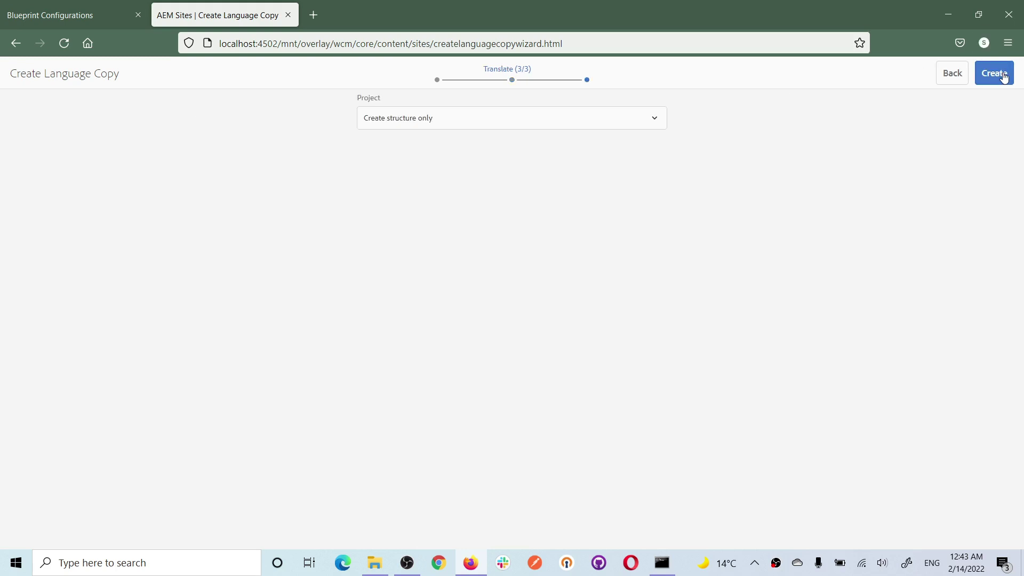
- Create the language copy under a new multi-language project, Geeks Tutorials Translation Project
click(547, 122)
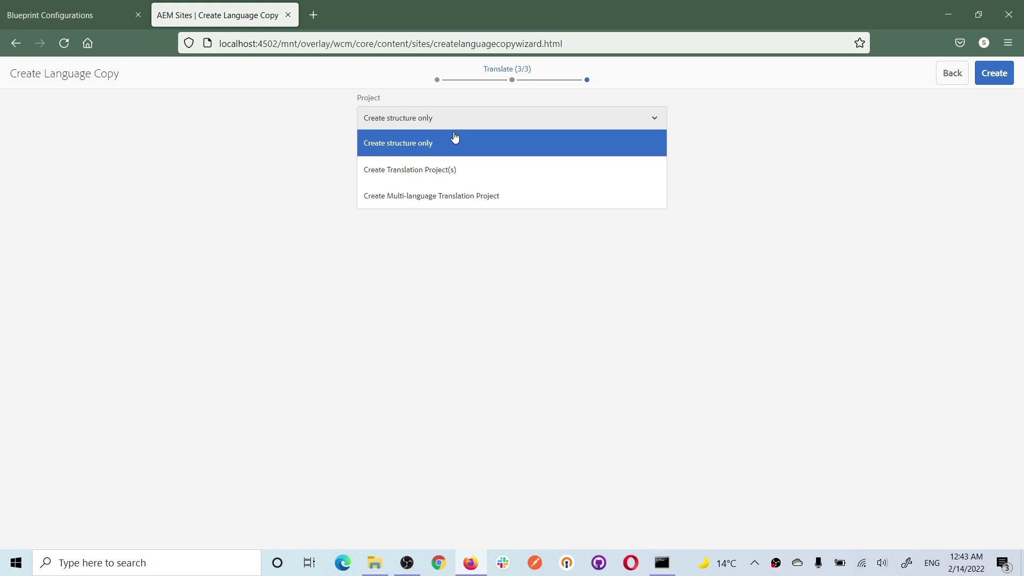
click(427, 197)
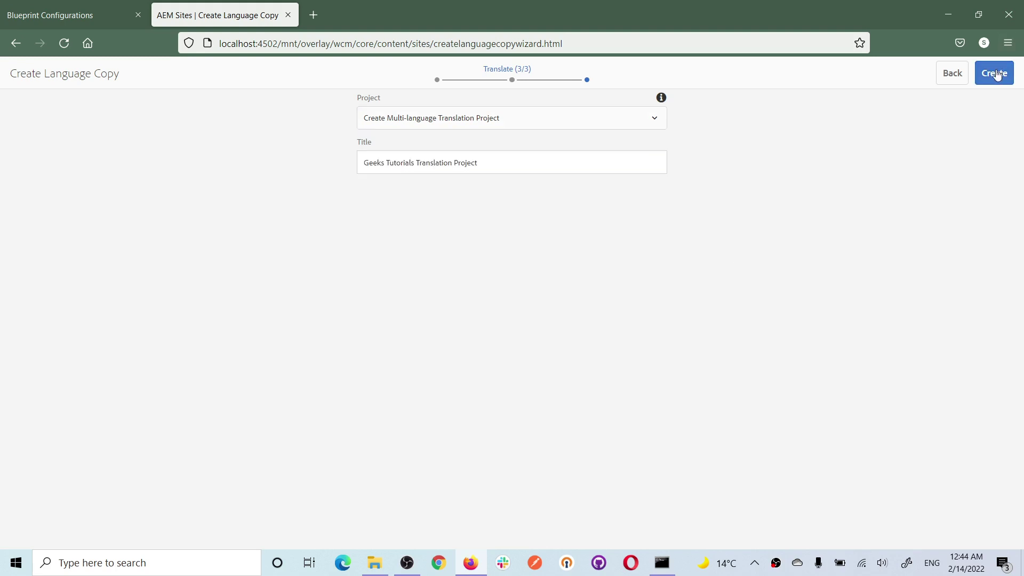
click(993, 73)
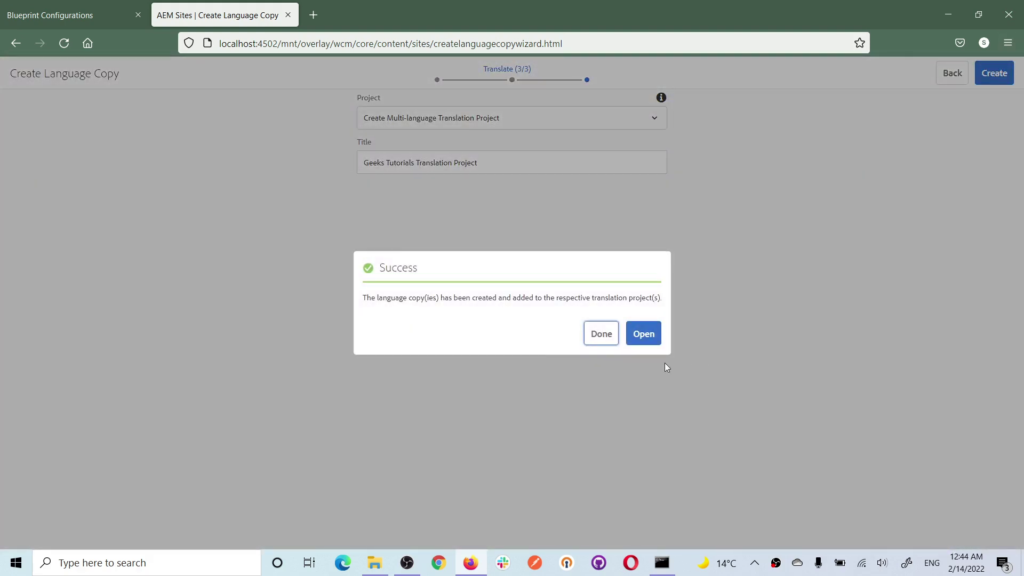
- Dismiss the success message, review the en, hi, fr and es masters, then reselect Geeks Tutorials
click(603, 335)
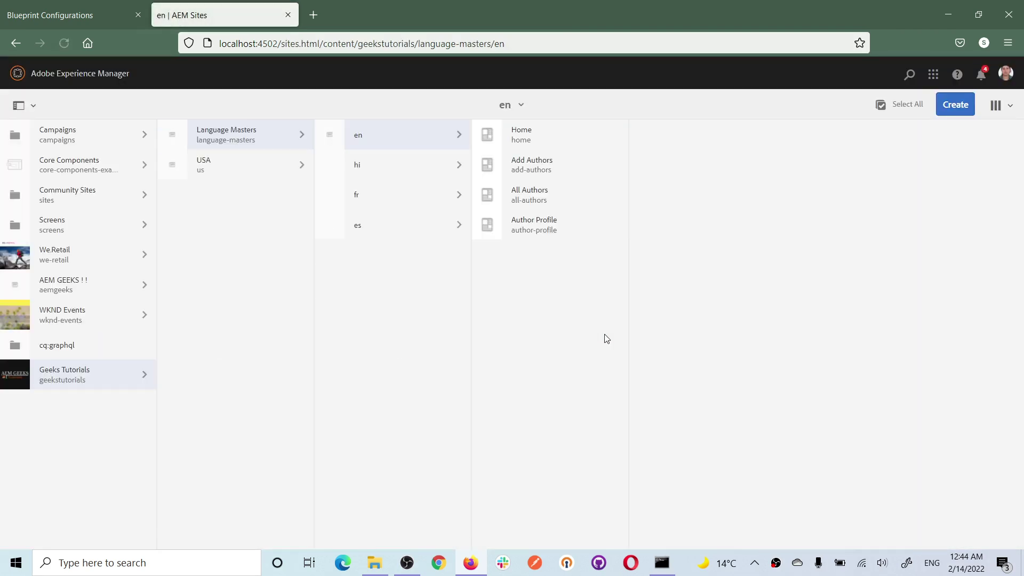
click(245, 132)
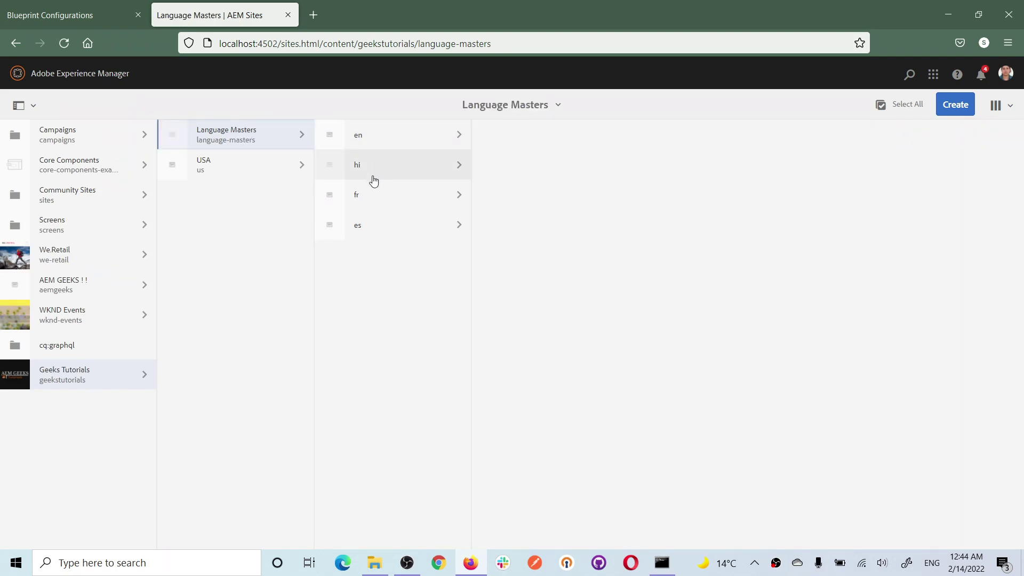
click(401, 136)
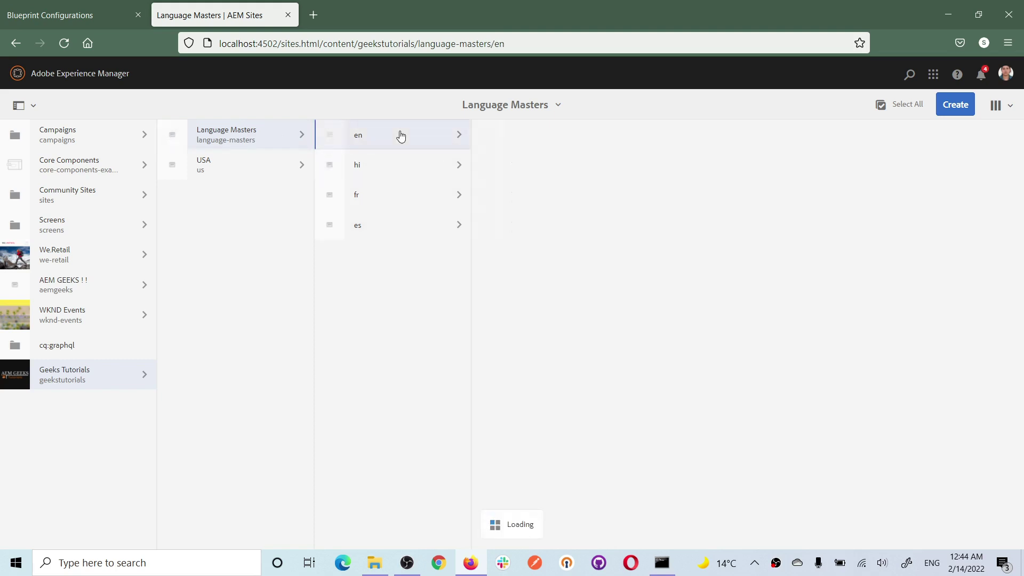
click(398, 175)
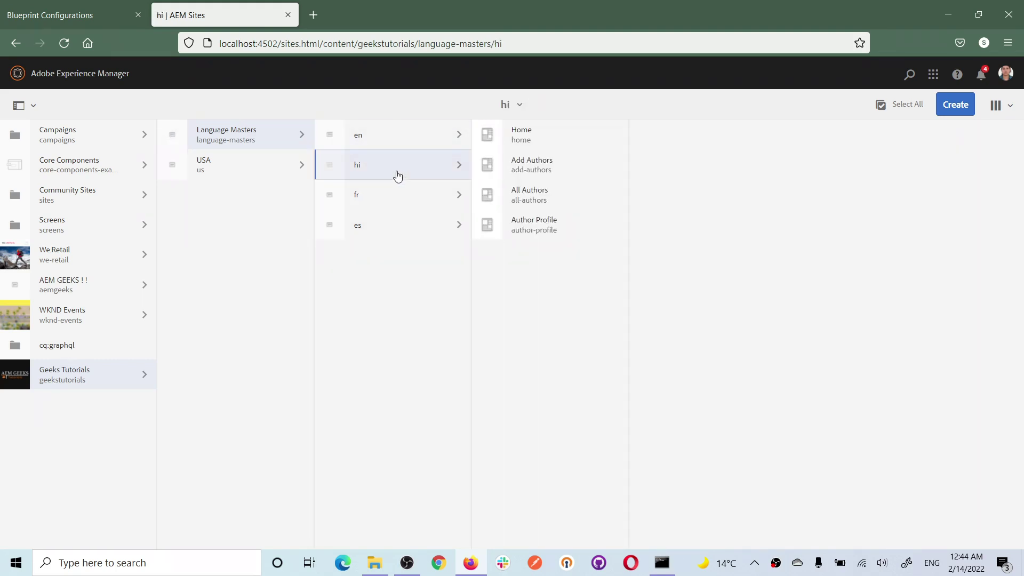
click(399, 202)
click(396, 219)
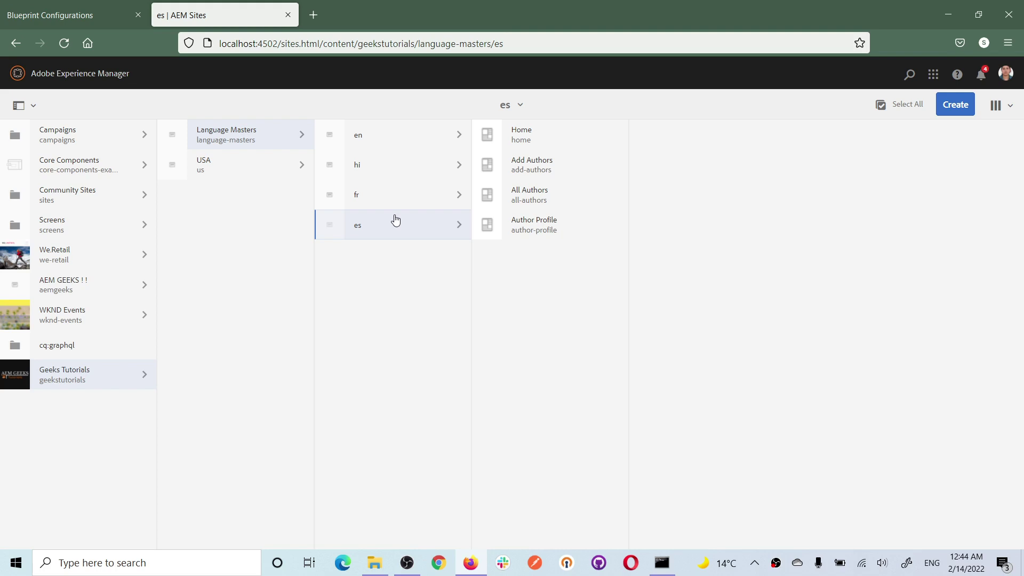
click(401, 145)
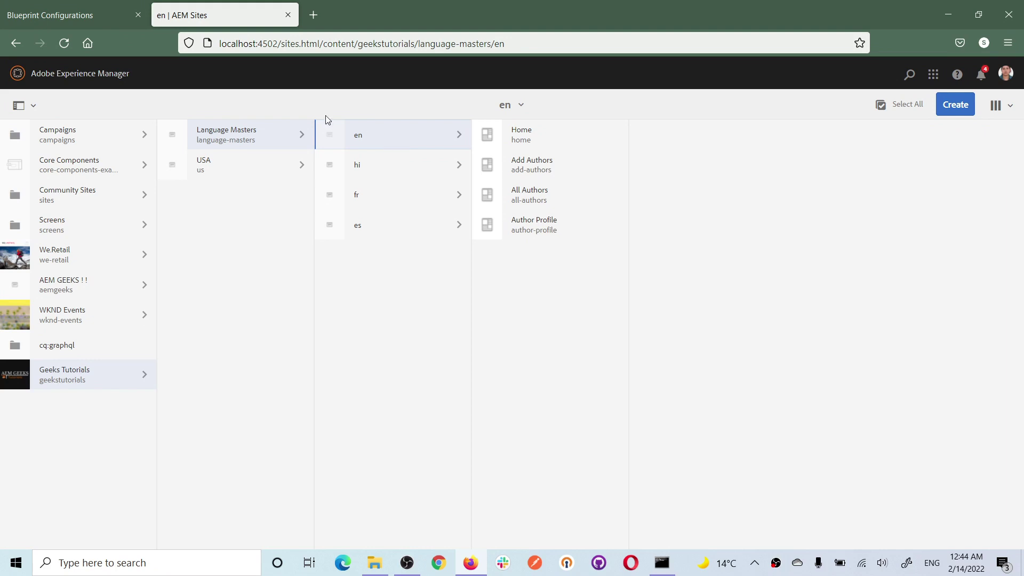
click(185, 215)
click(53, 370)
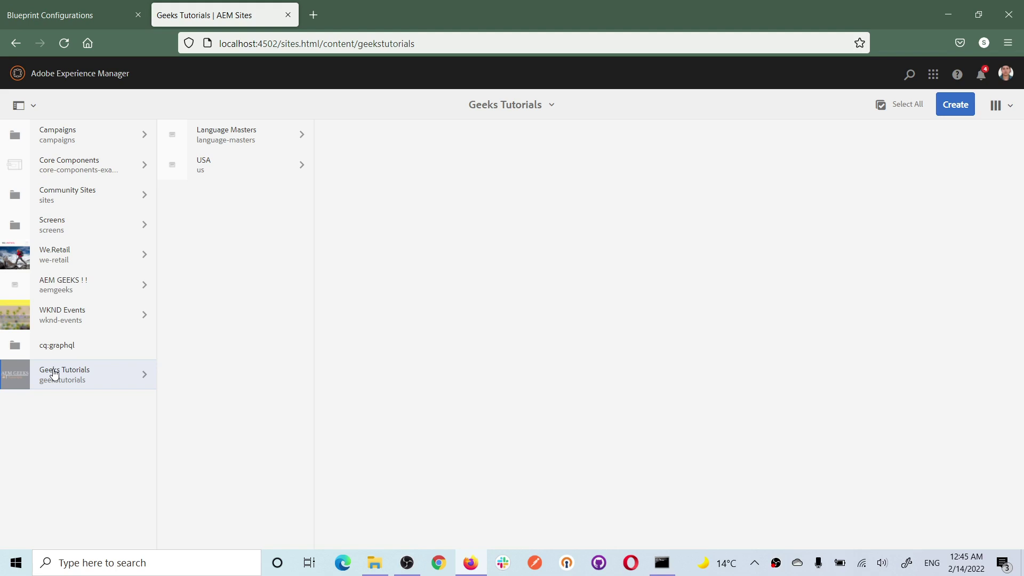
- Start a new site from the Geeks Tutorials Blueprint and set the administrator as Site Owner
click(954, 105)
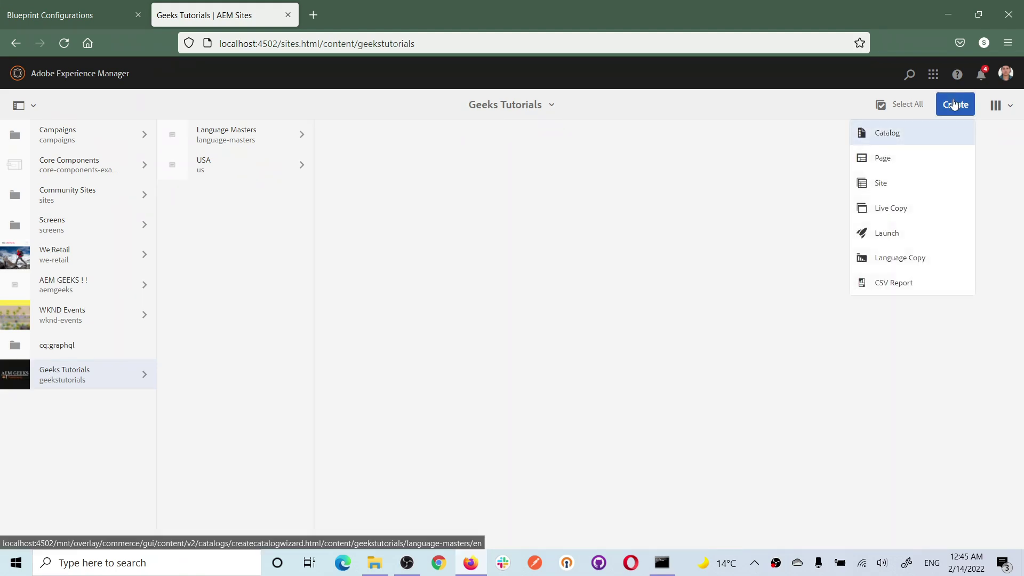
click(882, 183)
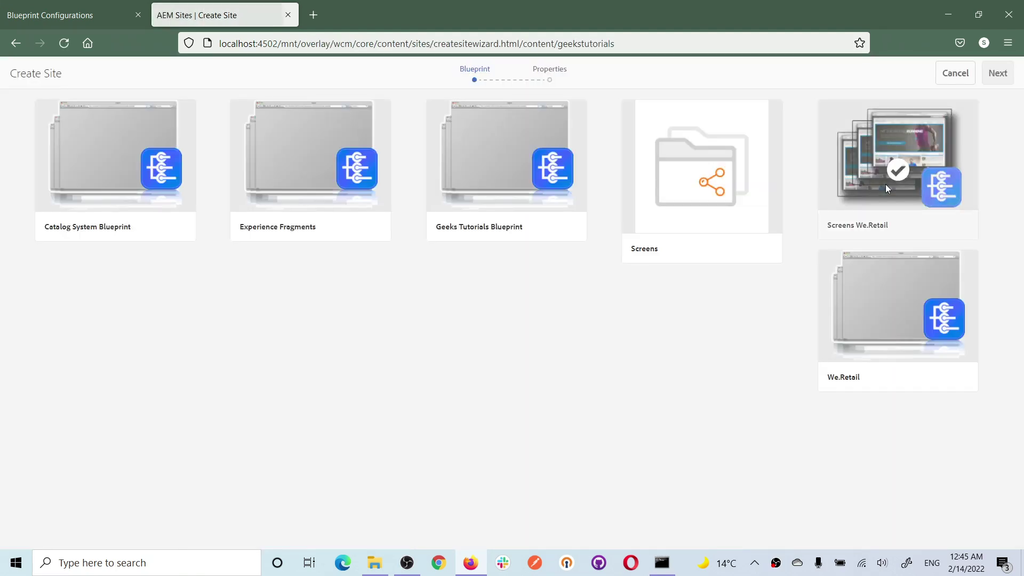
click(512, 175)
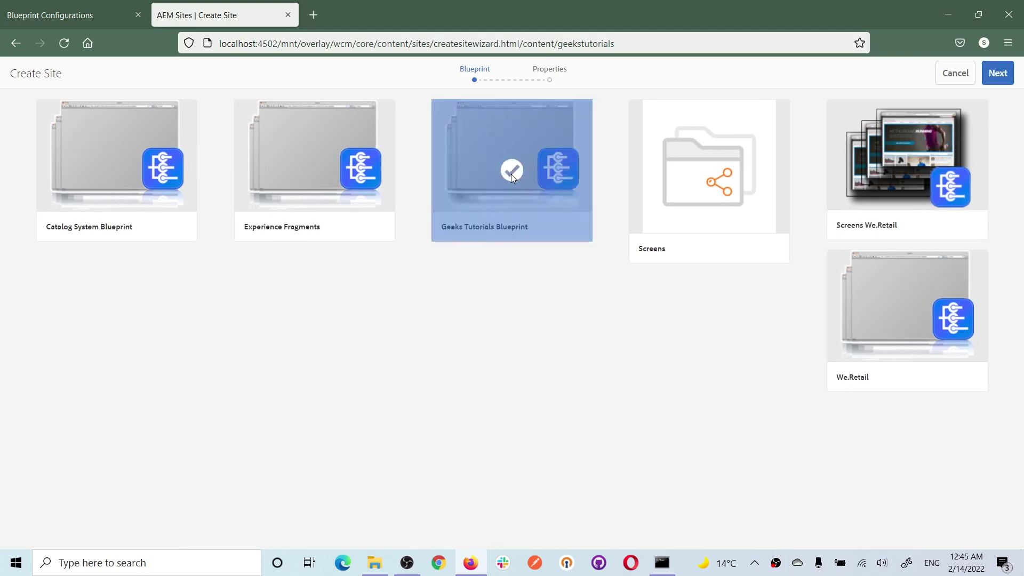
click(998, 73)
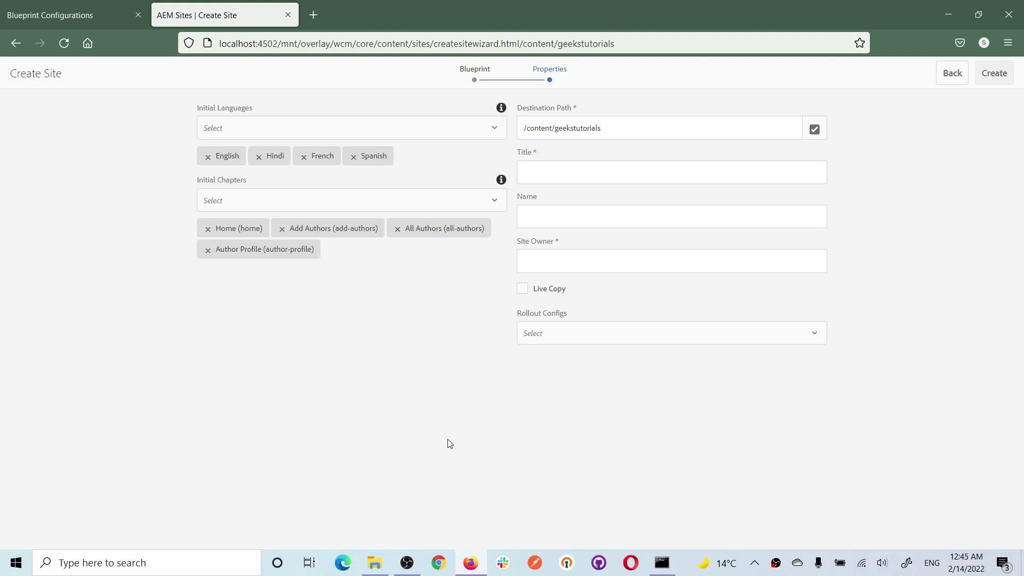
click(622, 125)
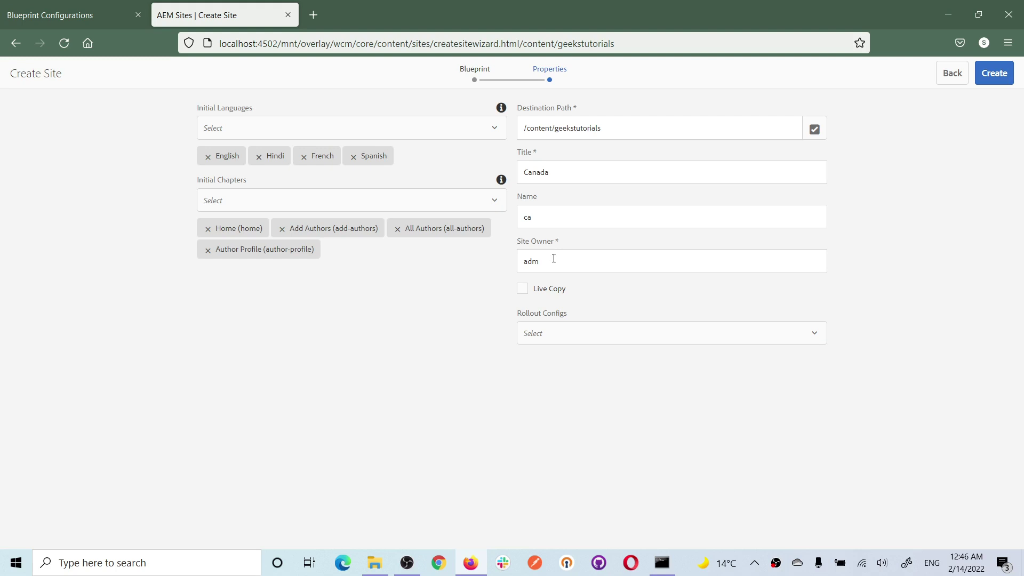
click(575, 259)
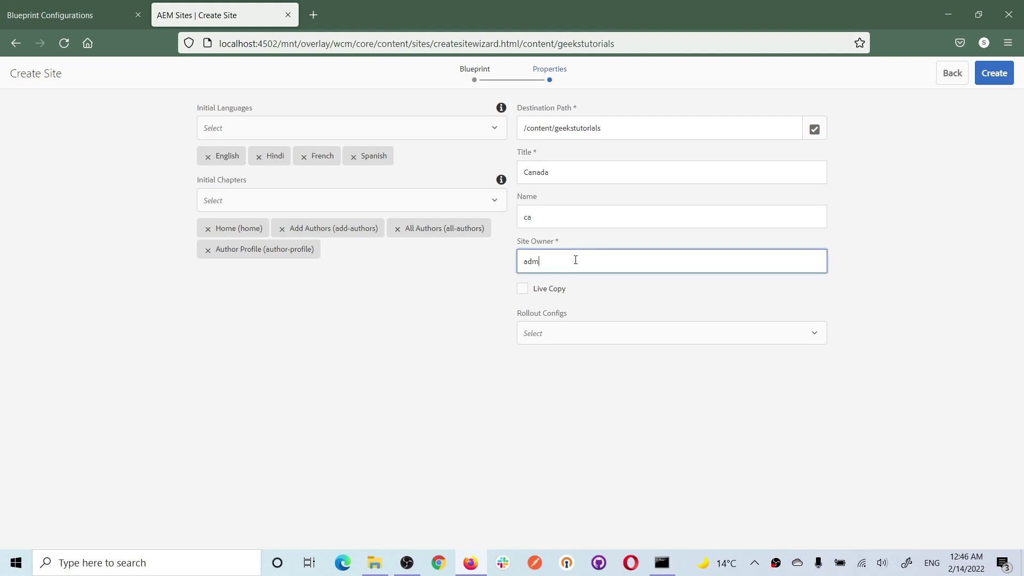
text(i)
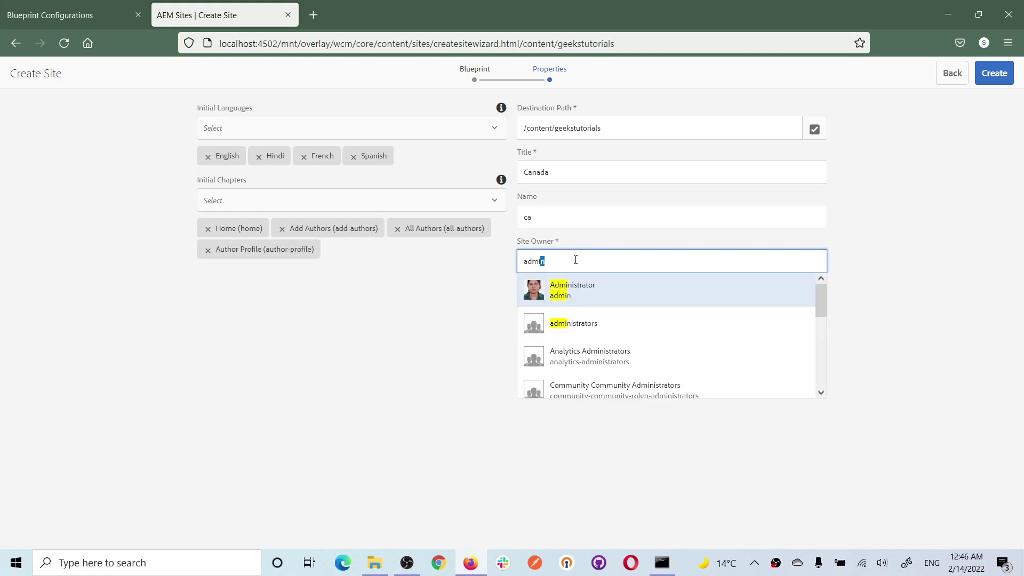
text(n)
click(590, 295)
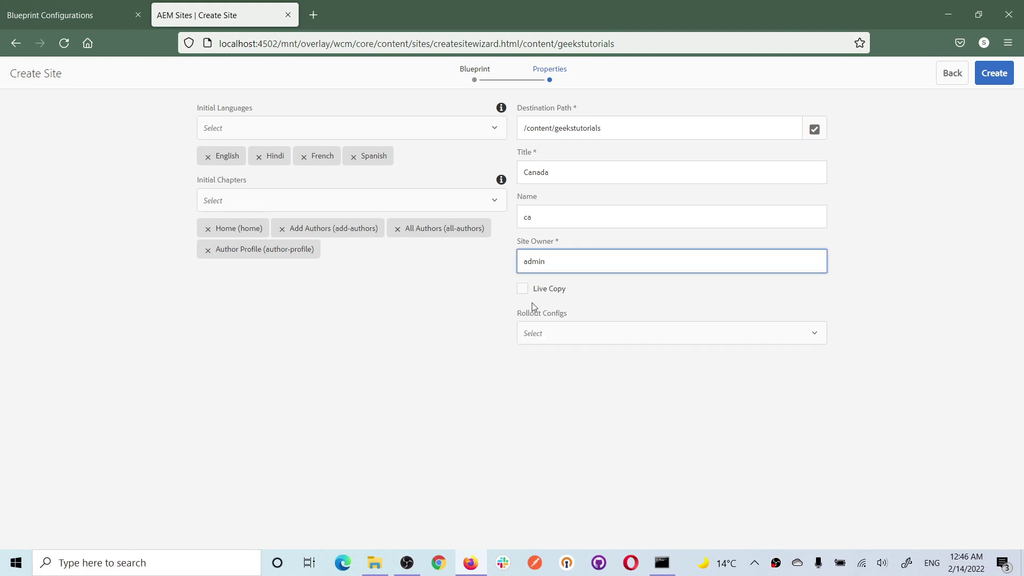
- Make Canada a Standard-rollout live copy with only English and French, then create it
click(524, 291)
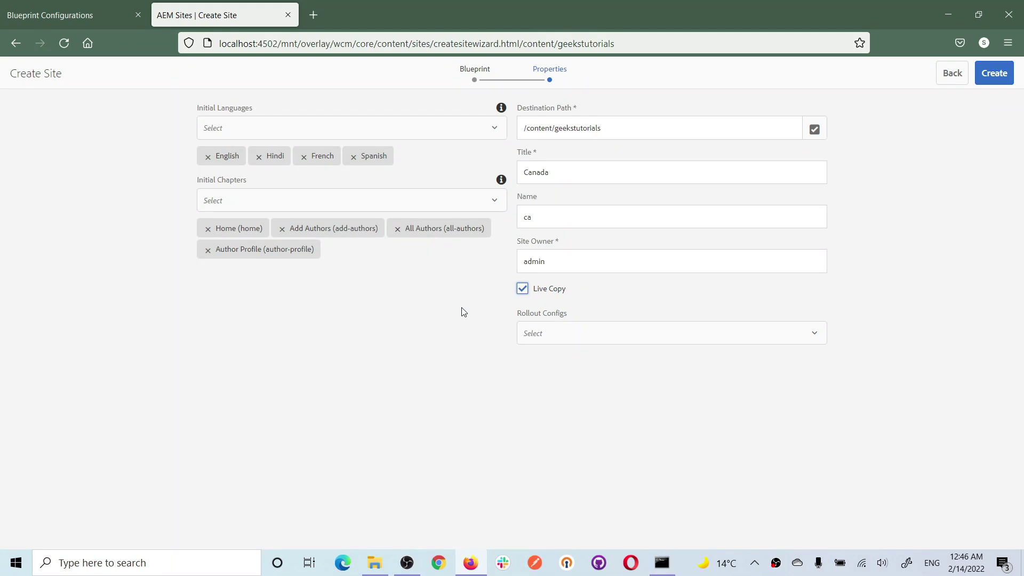
click(570, 342)
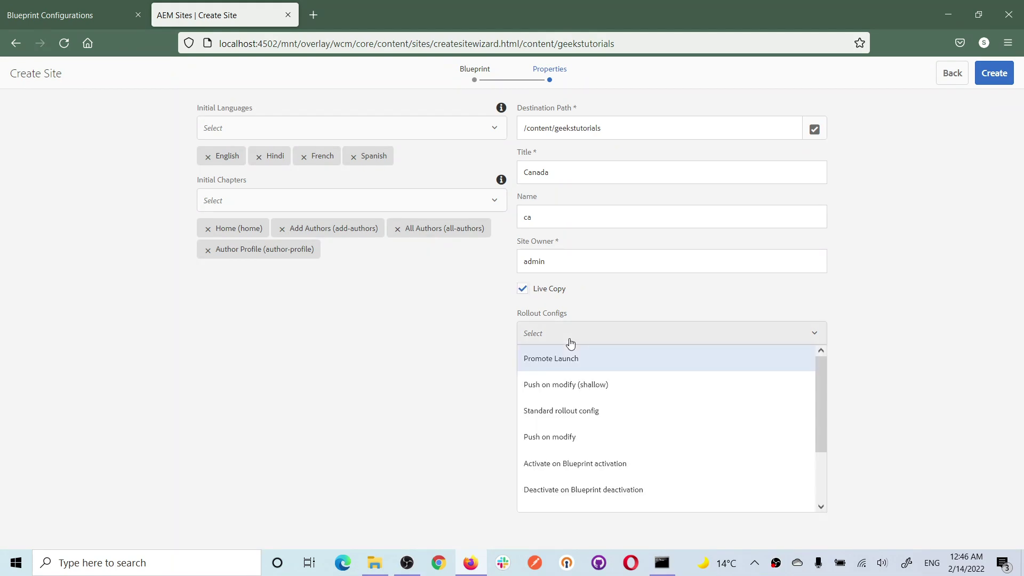
scroll(650, 445, down, 3)
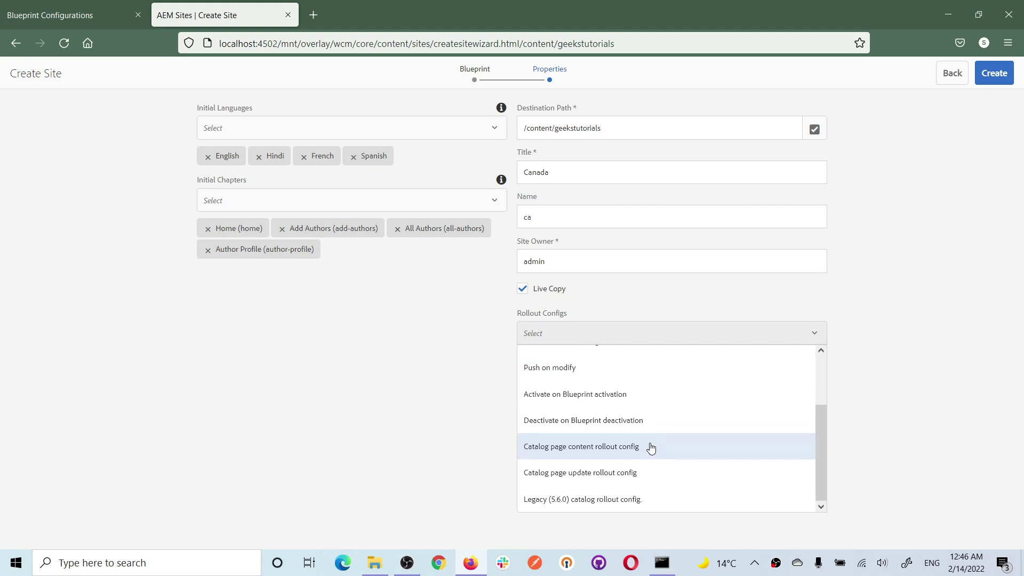
scroll(651, 447, up, 2)
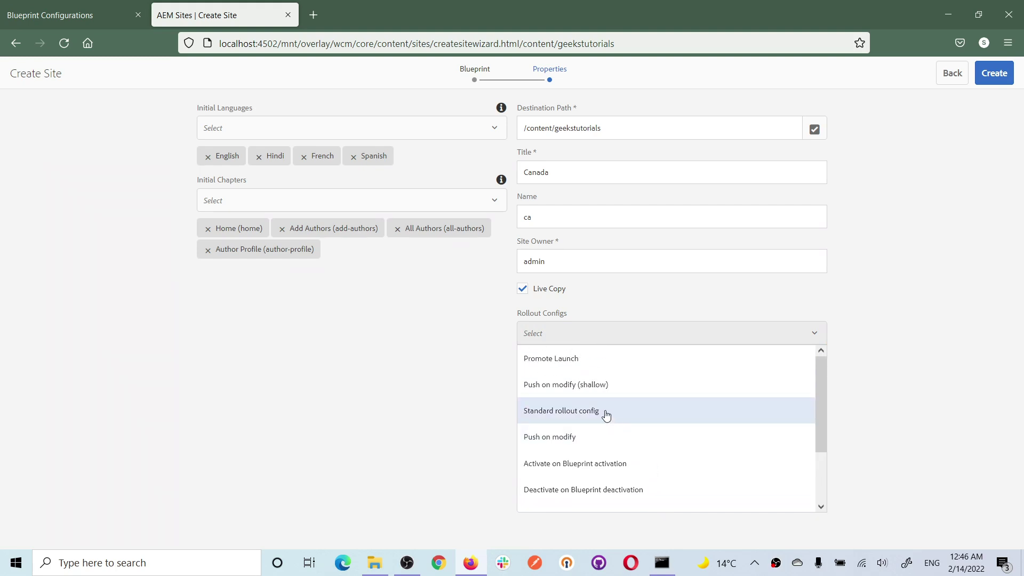
click(606, 414)
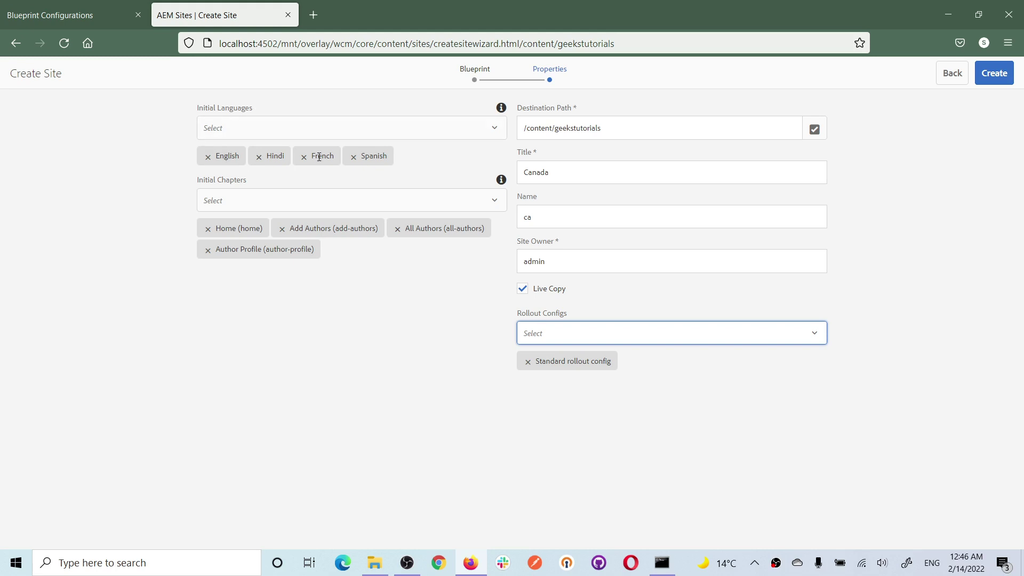
click(259, 157)
click(309, 157)
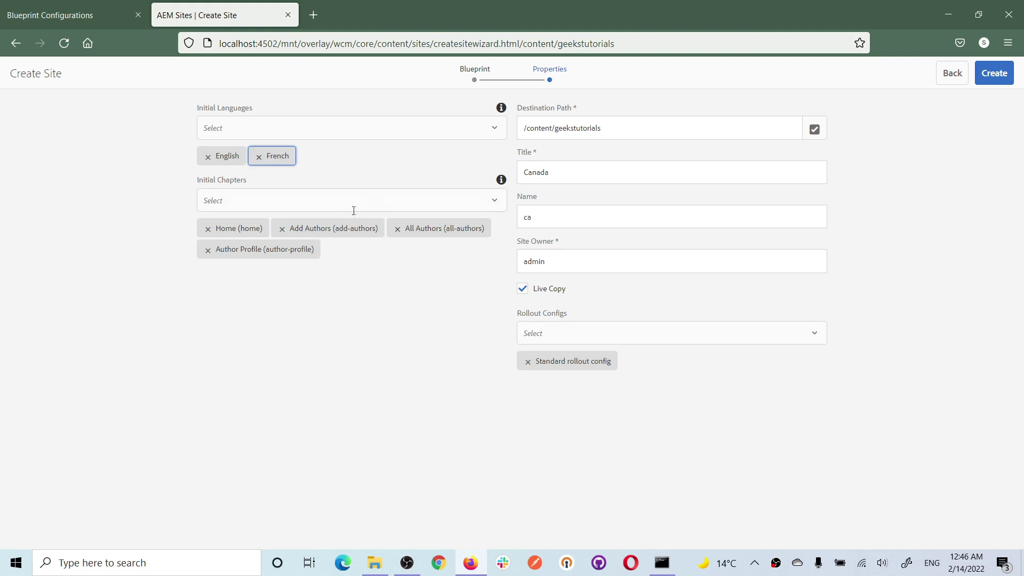
click(374, 198)
click(112, 289)
click(999, 76)
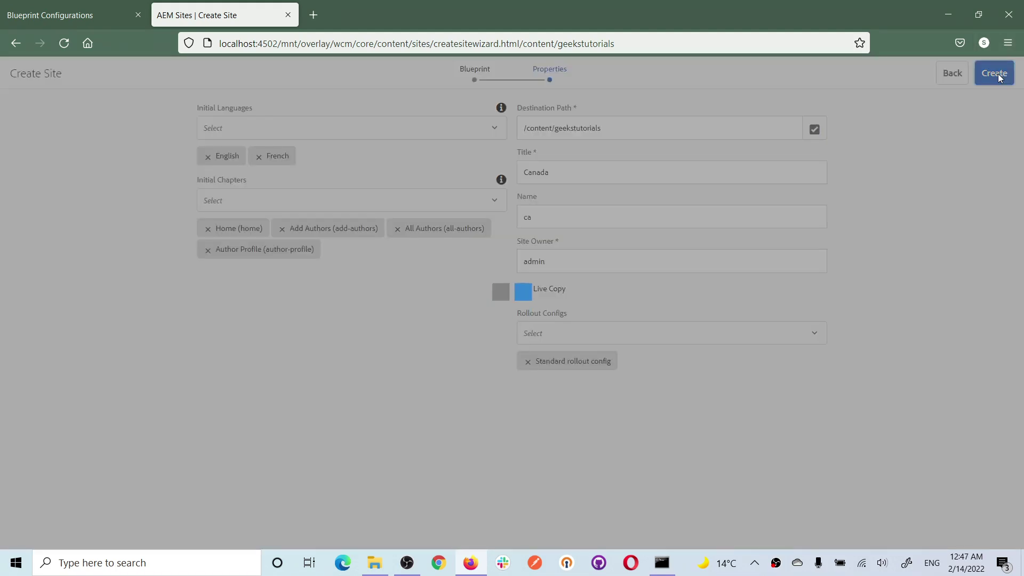
- Dismiss the success dialog and check Canada's en and fr branches under Geeks Tutorials
click(543, 333)
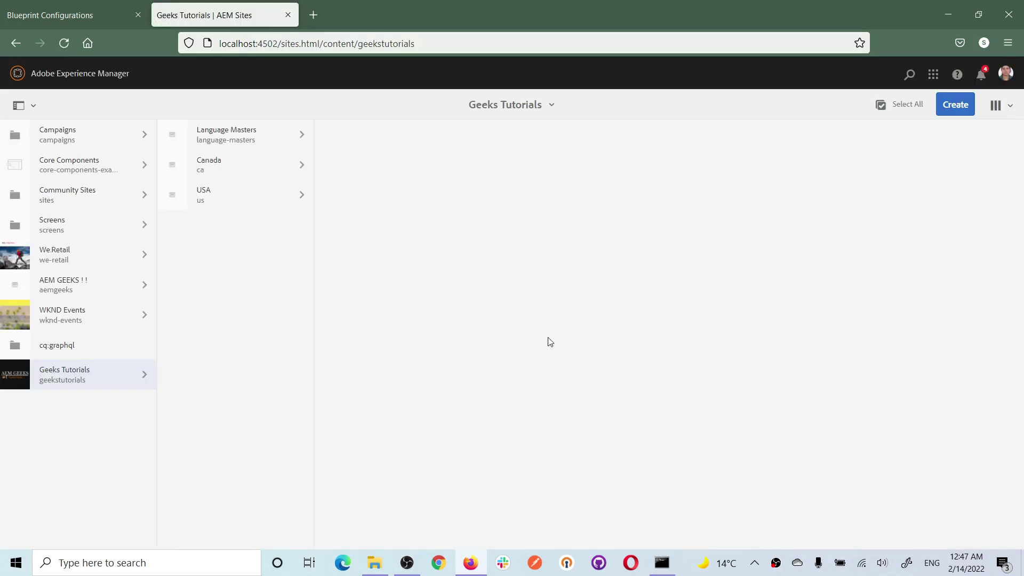
click(235, 176)
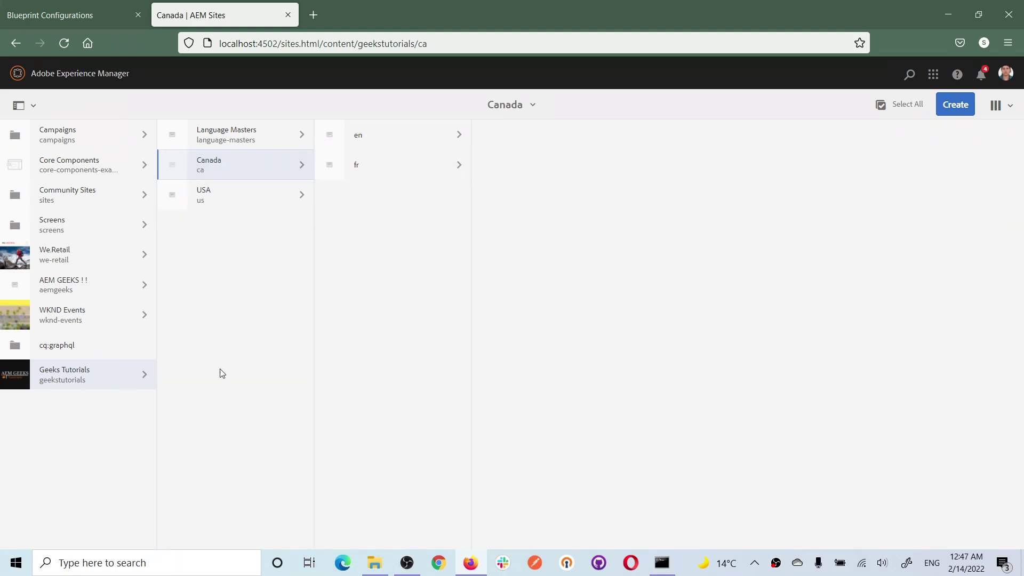
click(203, 379)
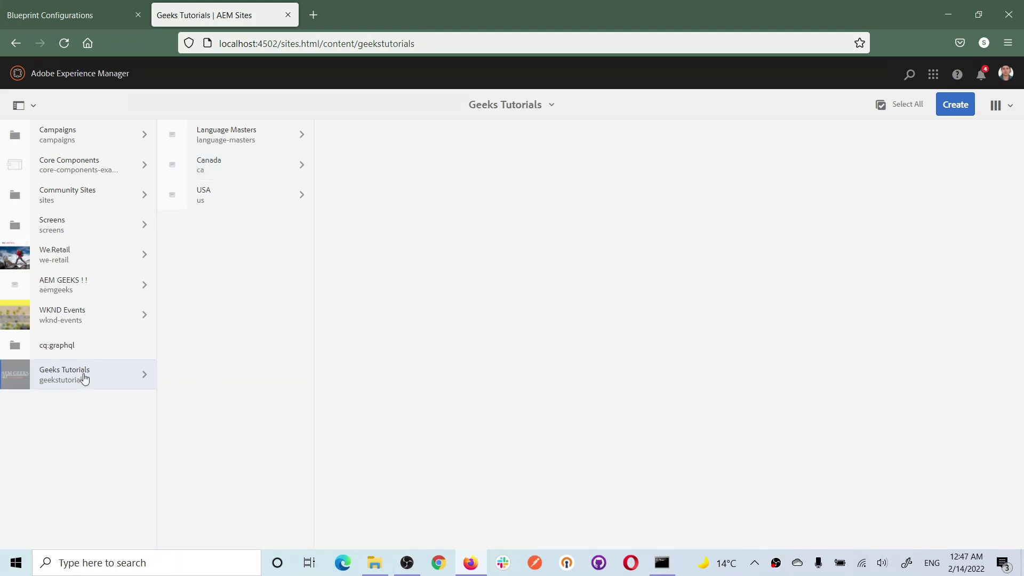
click(958, 109)
- Start another Geeks Tutorials Blueprint site, dropping French and Spanish from the languages
click(896, 185)
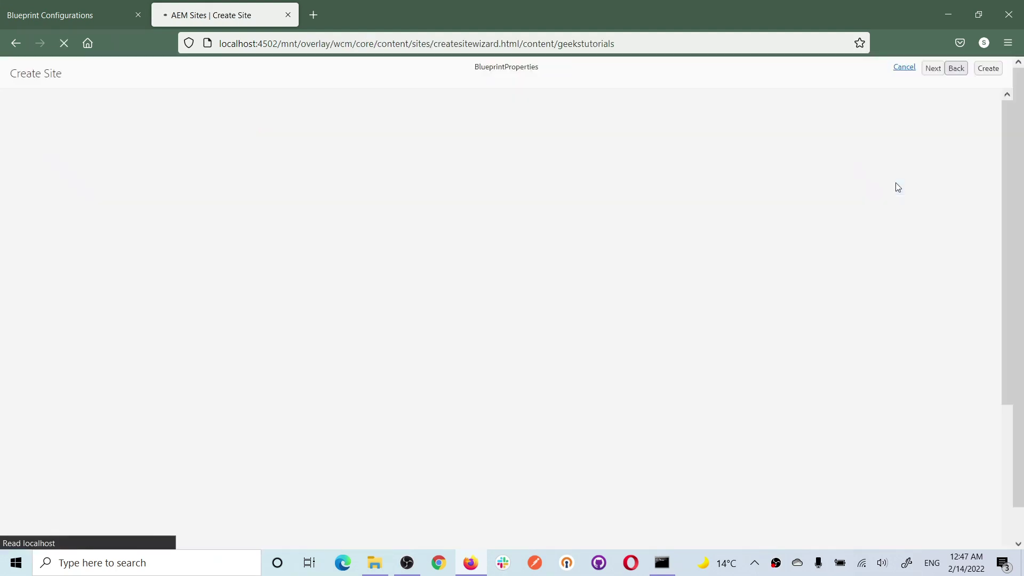
click(496, 183)
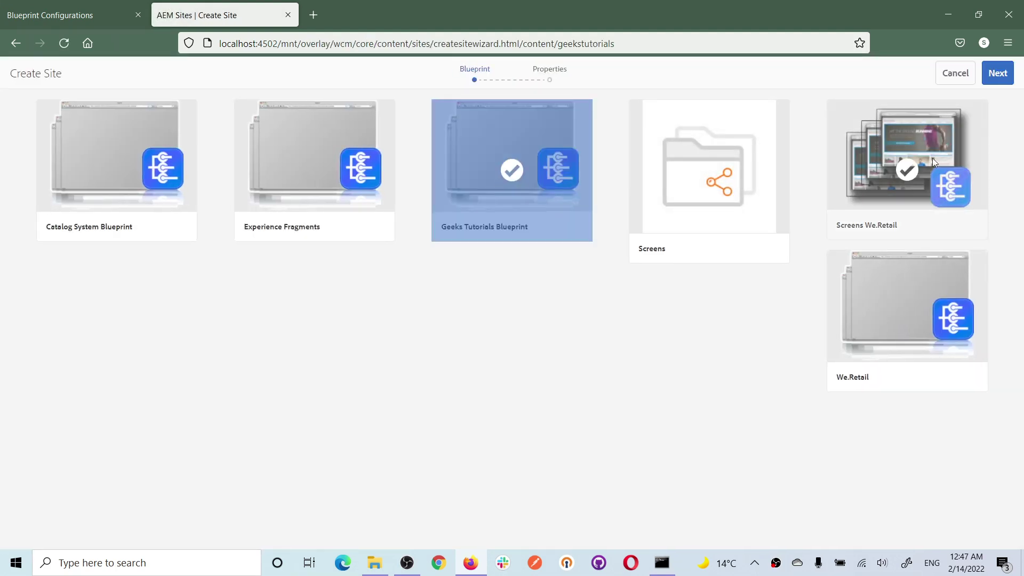
click(995, 74)
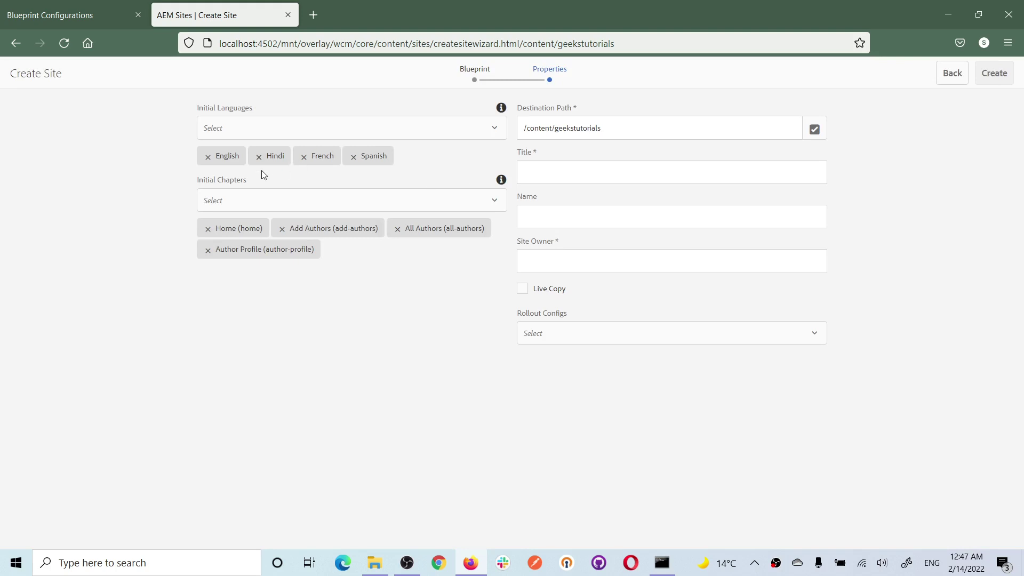
click(303, 157)
click(305, 157)
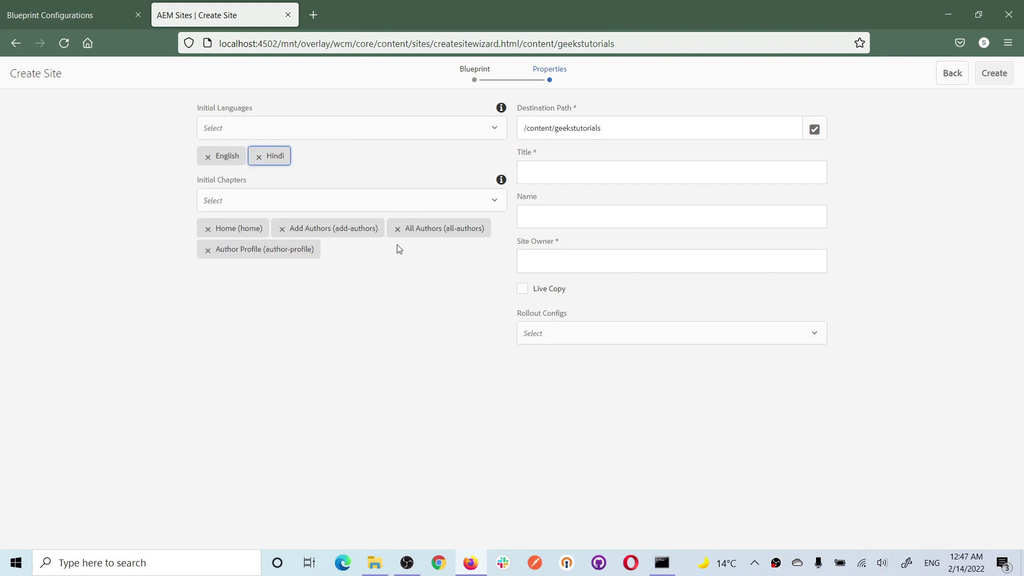
- Set Title 'India', Name 'in', and the administrator account as Site Owner
click(557, 169)
text(INdis)
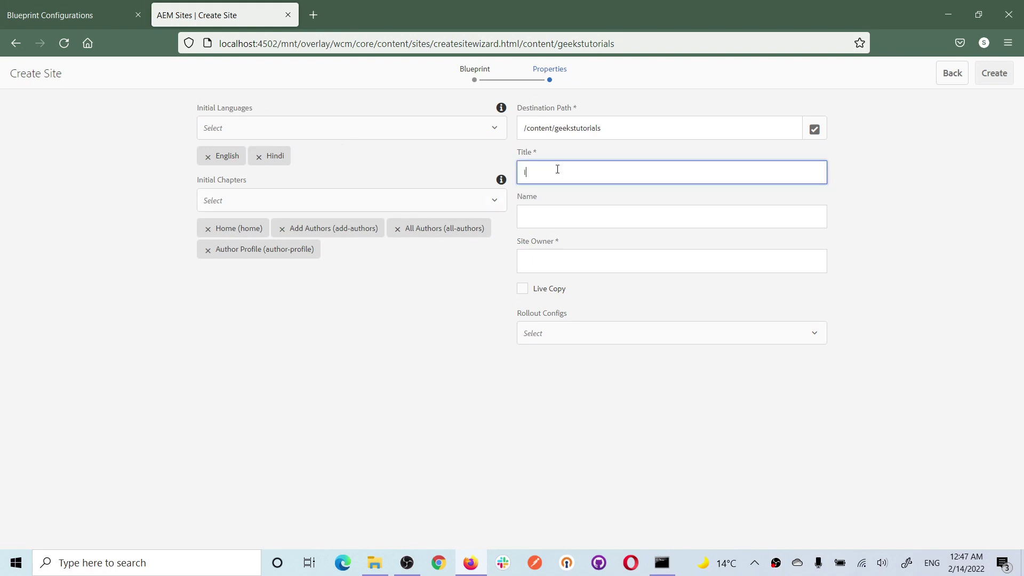
key(BackSpace)
key(BackSpace)
key(BackSpace)
key(BackSpace)
text(ndia)
click(553, 214)
text(in)
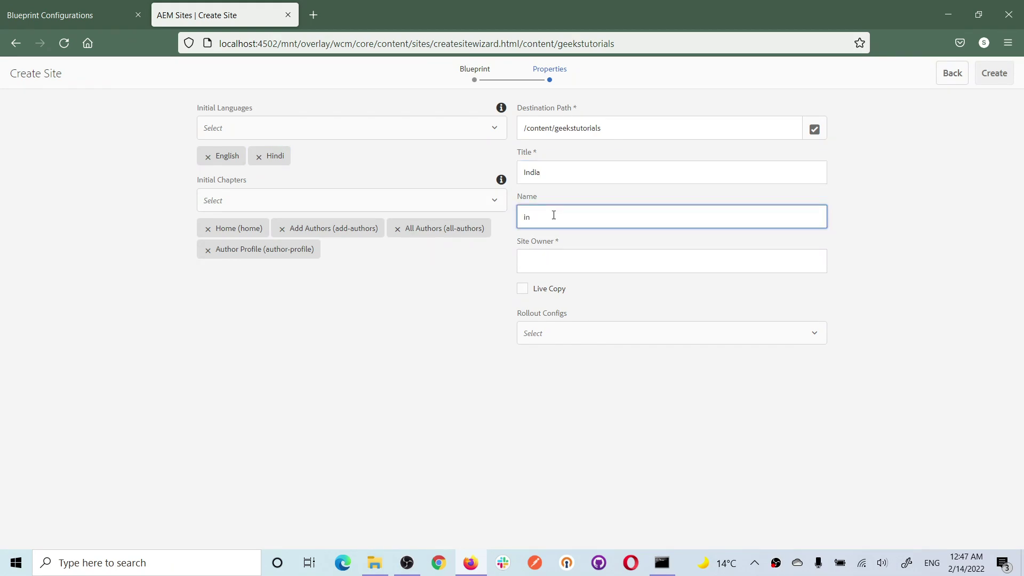
click(553, 254)
text(a)
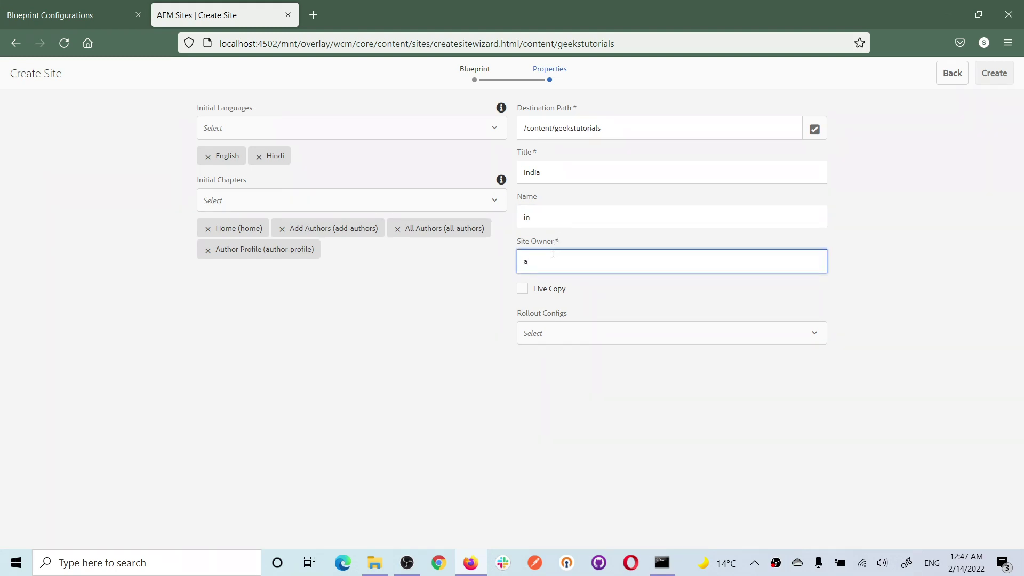
text(dmin)
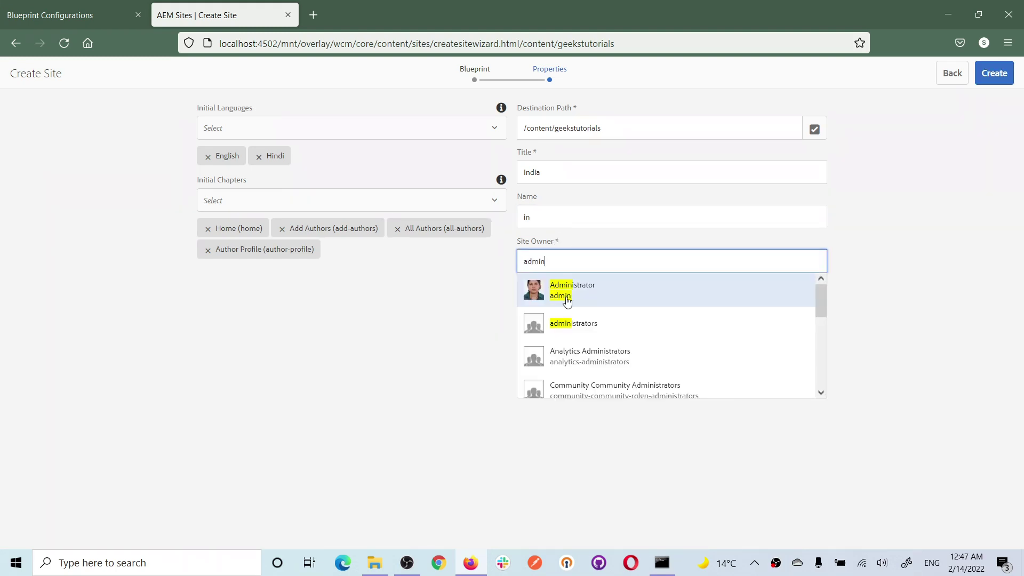
click(567, 301)
- Make India a live copy with Standard rollout config and create the site
click(522, 288)
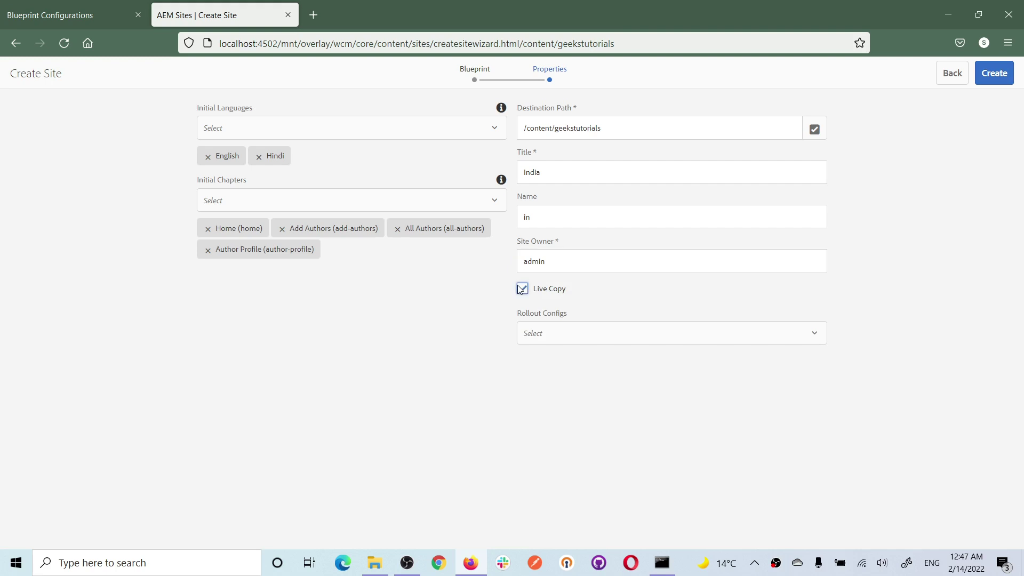
click(575, 338)
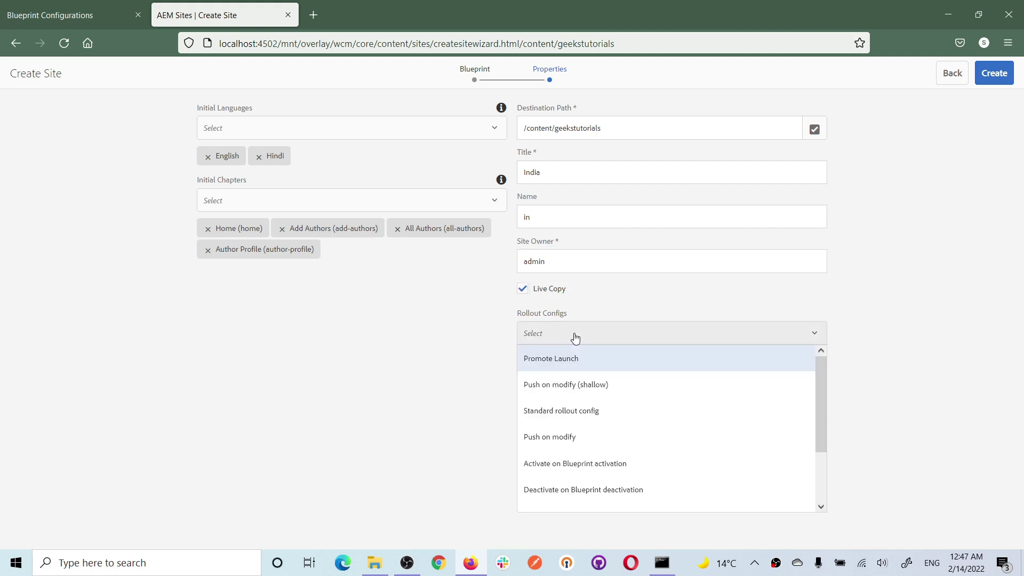
click(583, 414)
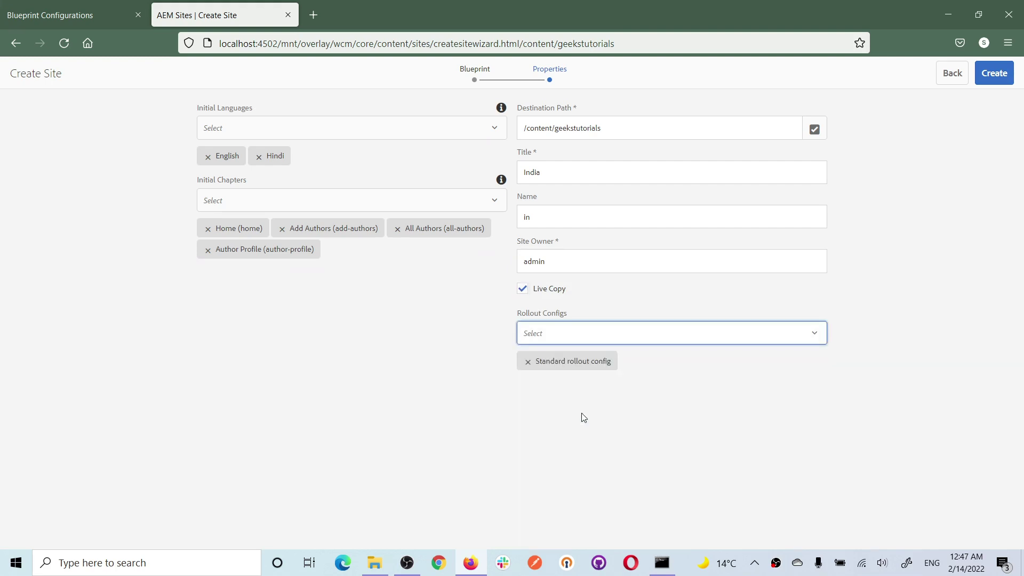
click(1000, 78)
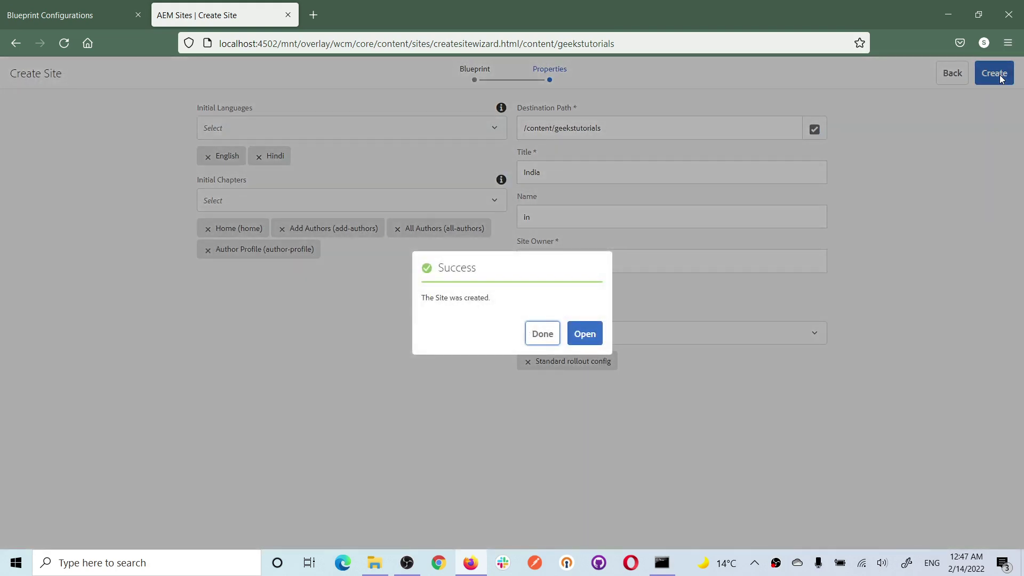
- Dismiss the success dialog, browse India's en and hi branches, then list Language Masters' pages
click(542, 334)
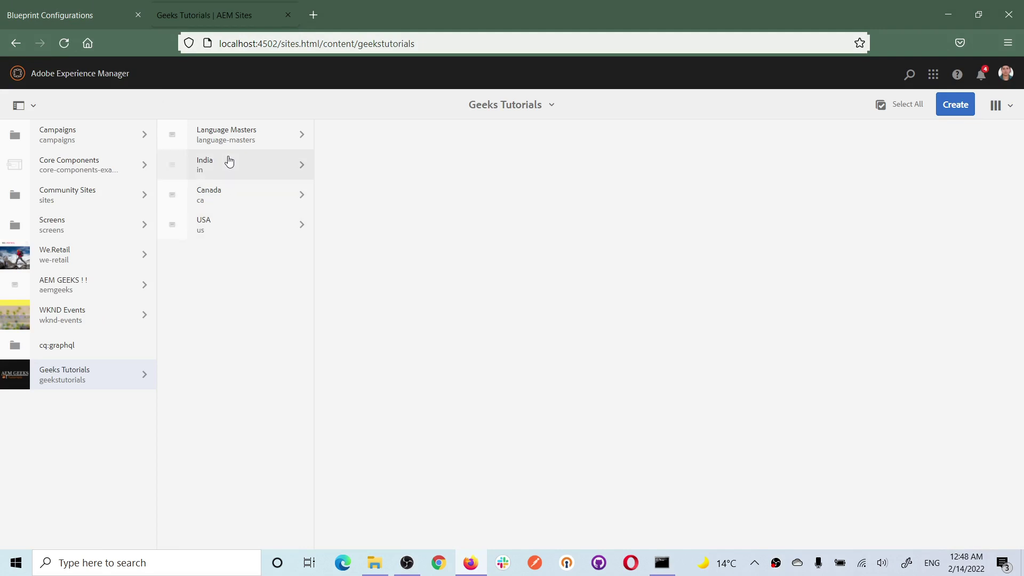
click(230, 161)
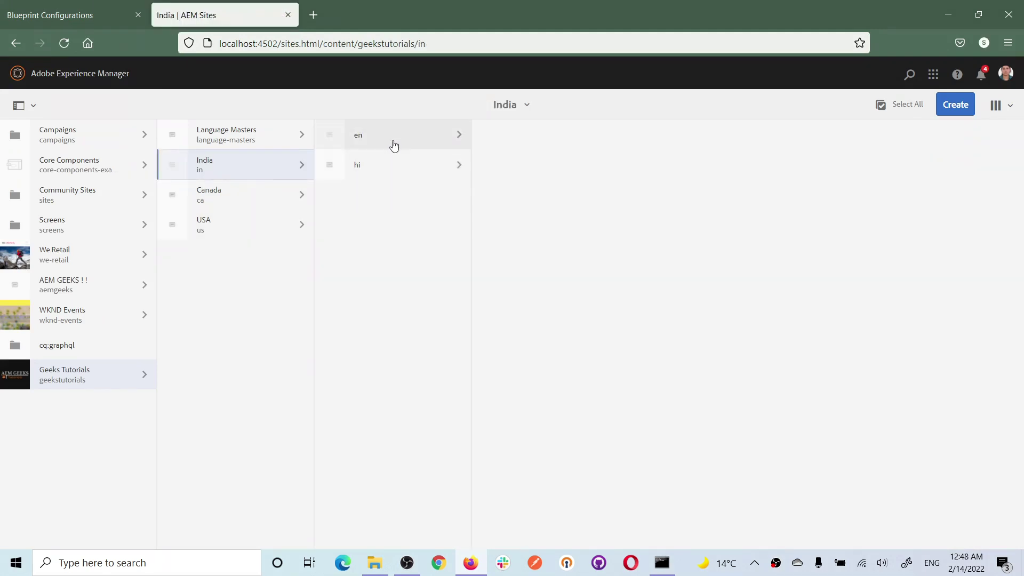
click(378, 140)
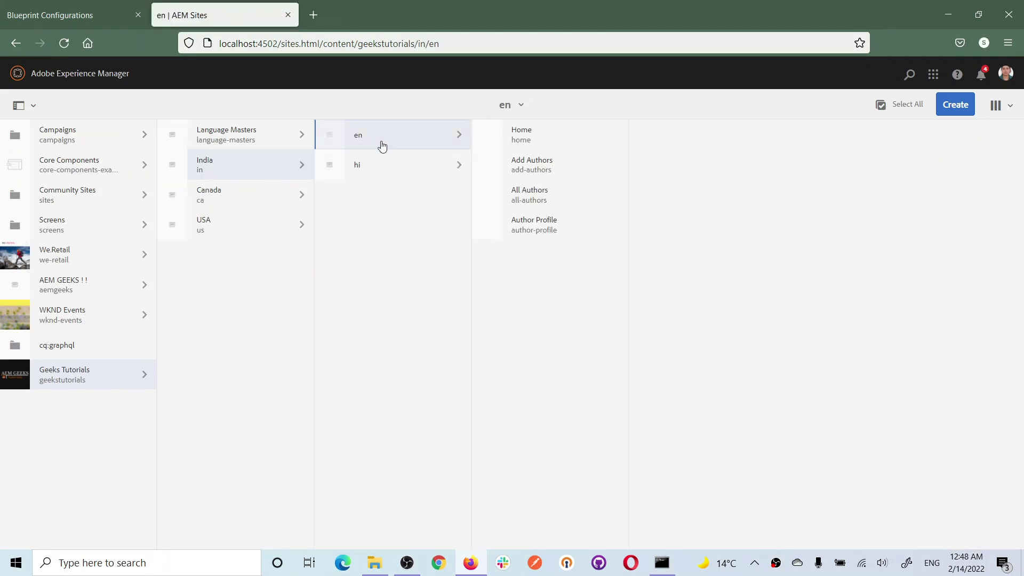
click(394, 171)
click(271, 345)
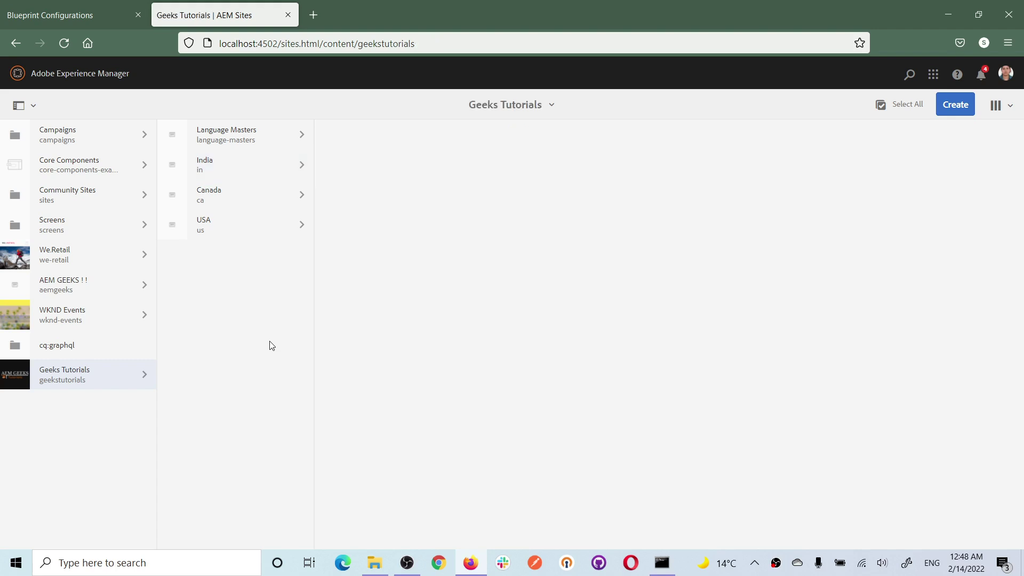
click(229, 135)
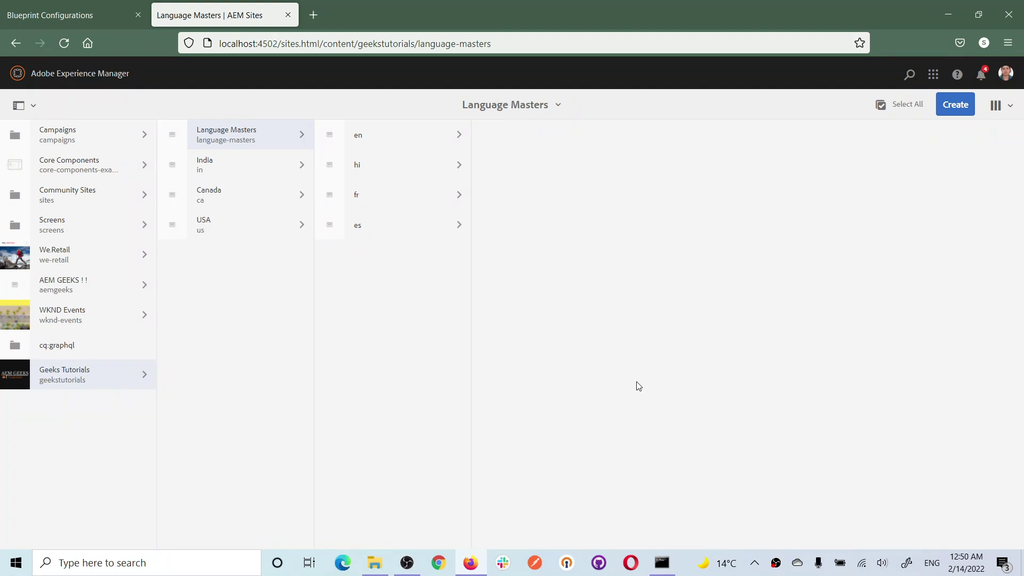
- Check India en's Live Copy tab shows source language-masters/en, then go to Blueprint Configurations
click(218, 163)
click(330, 138)
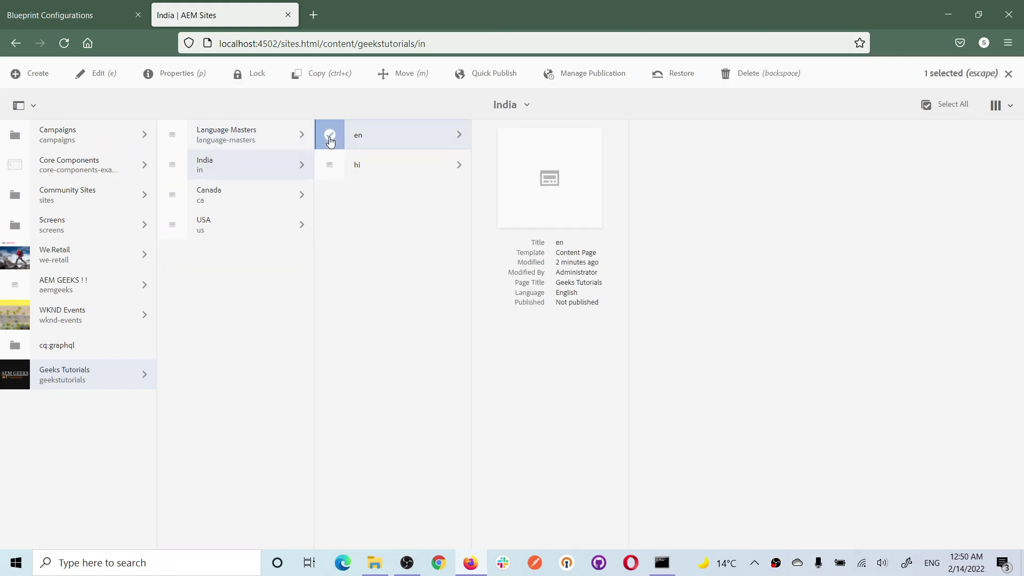
click(171, 75)
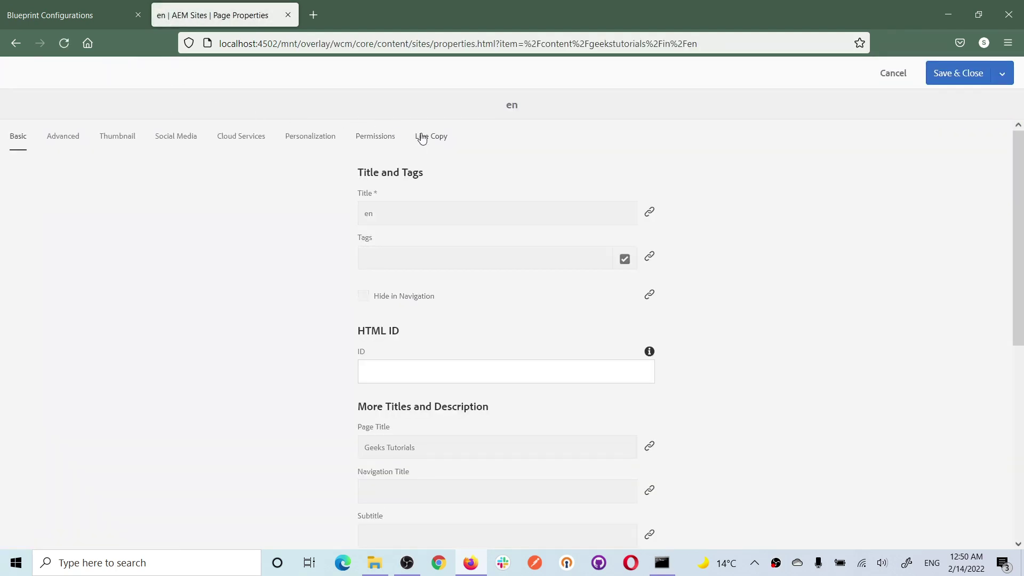
click(422, 137)
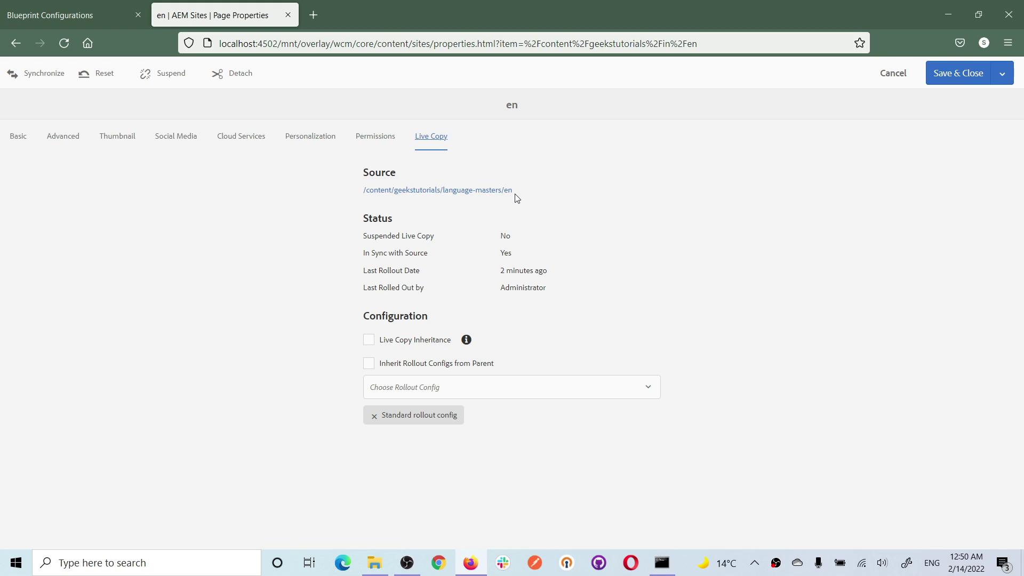
click(127, 21)
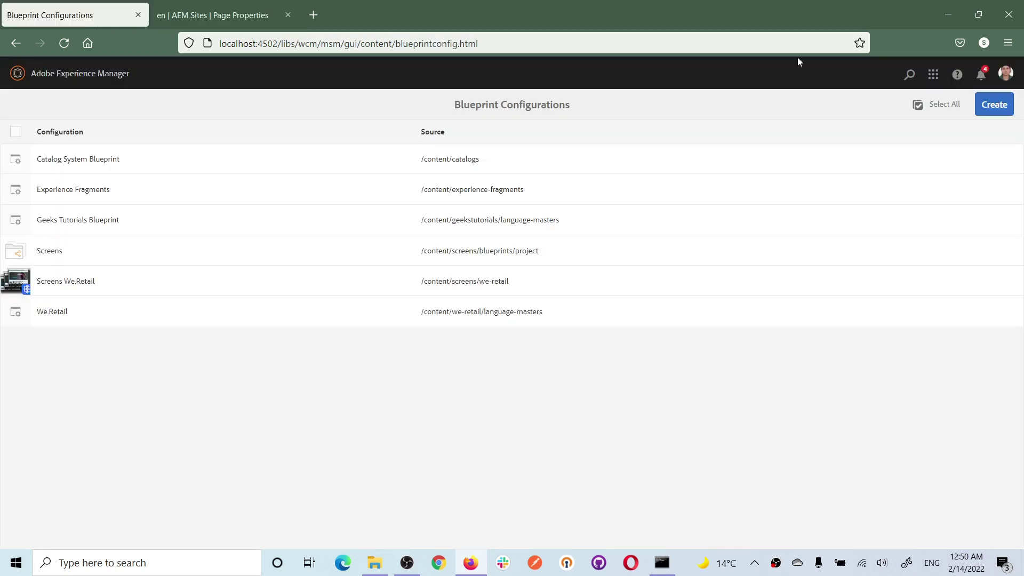
- Cancel the en page properties, then navigate via Language Masters back to India's hi page
click(170, 16)
click(888, 72)
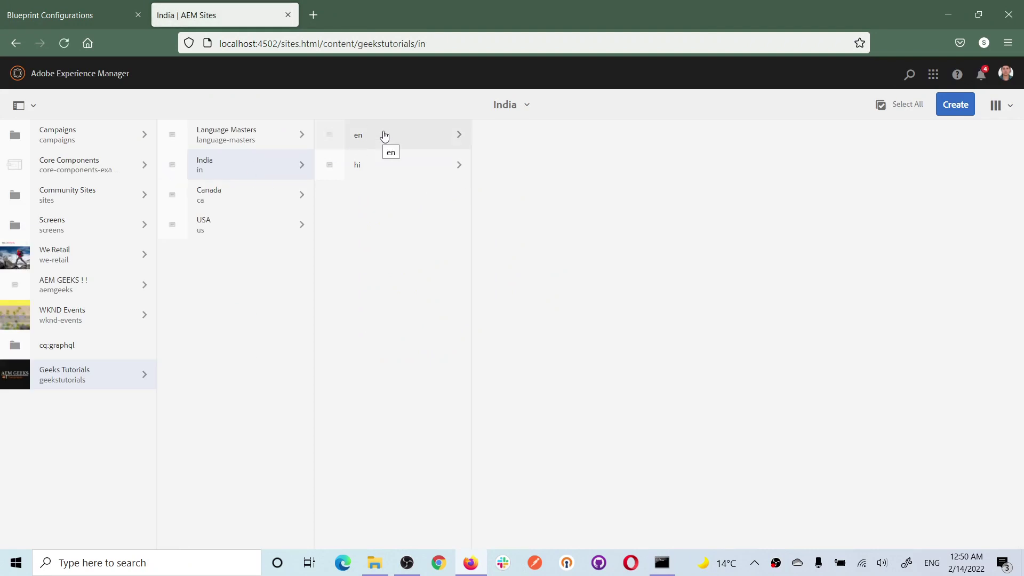
click(246, 140)
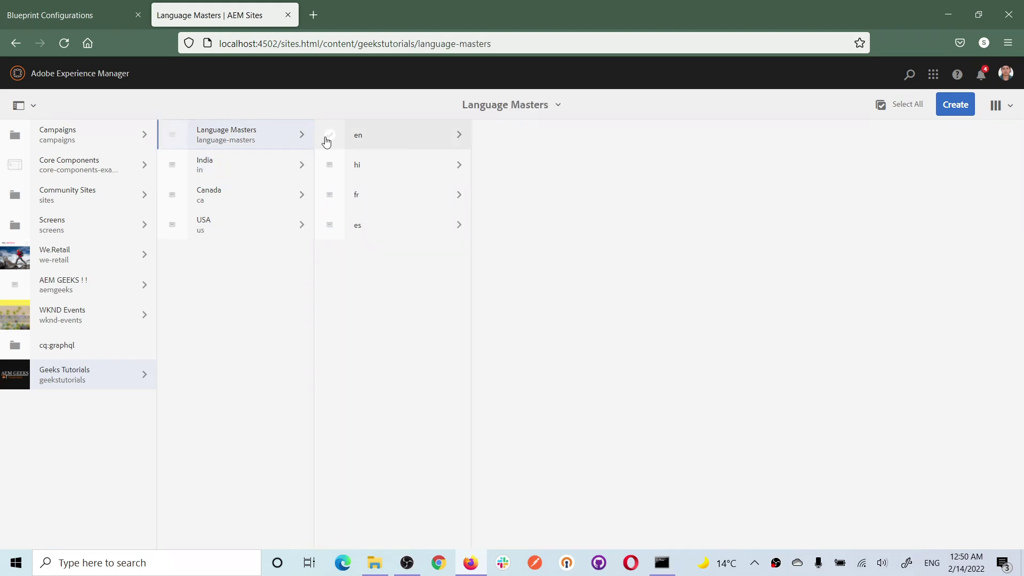
click(274, 169)
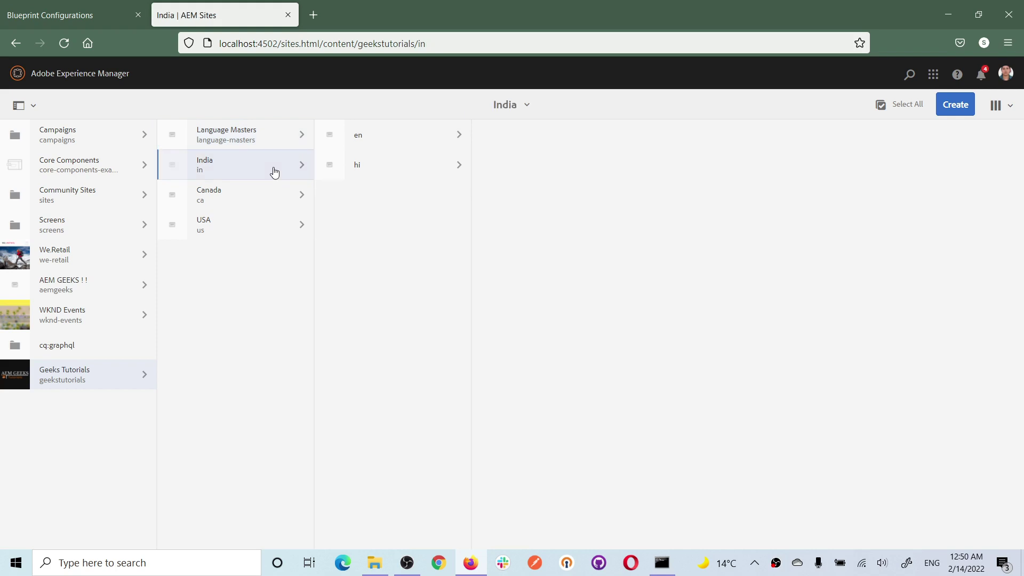
click(331, 165)
- Check India hi's Live Copy tab shows source language-masters/hi, cancel, and list Language Masters
click(169, 75)
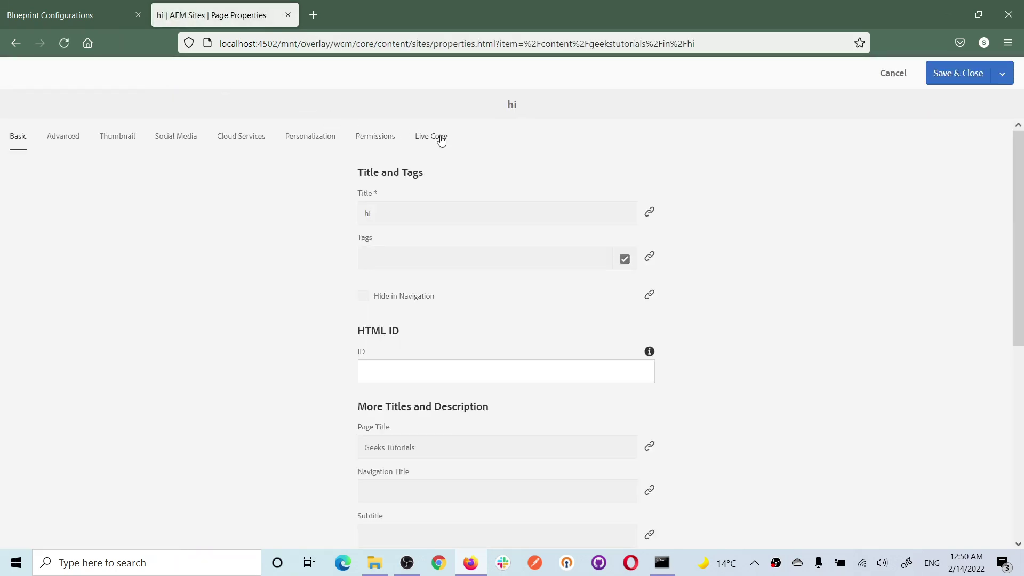
click(435, 138)
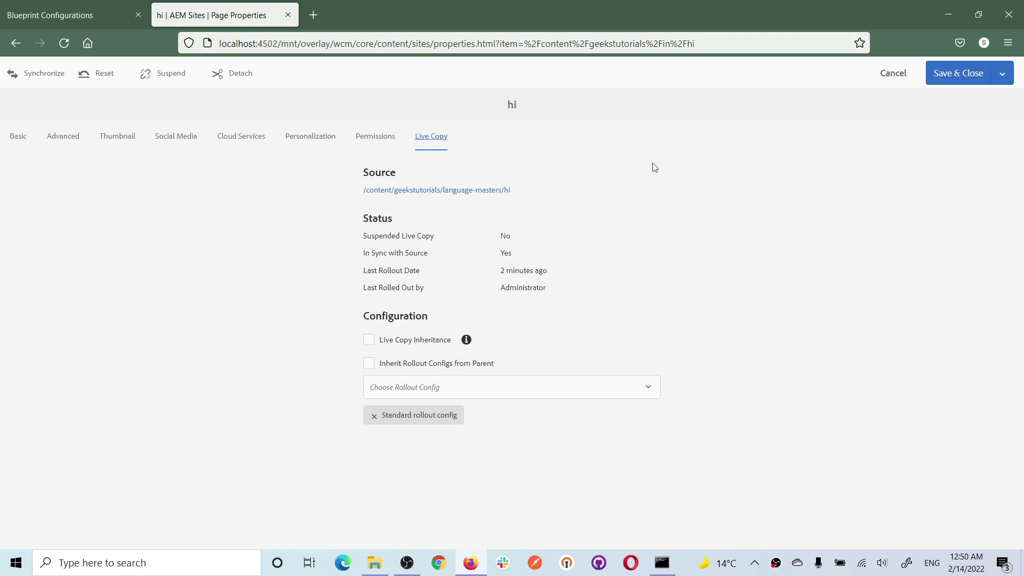
click(893, 74)
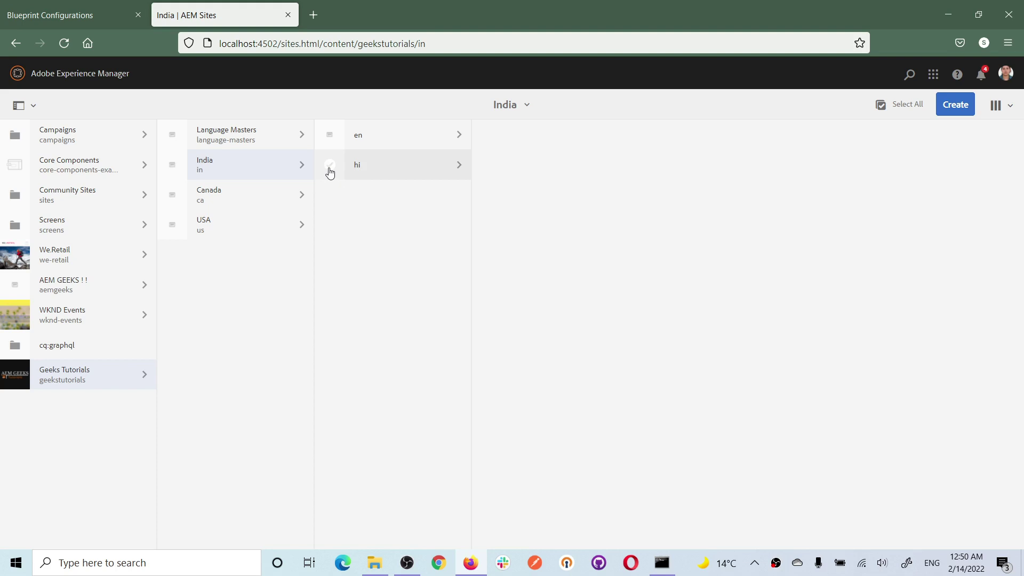
click(247, 142)
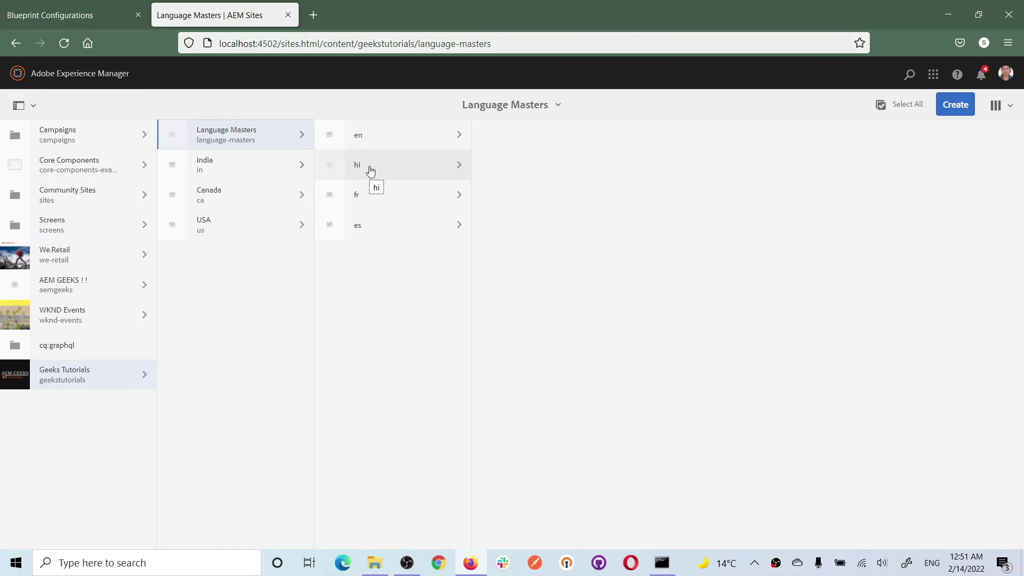
- Compare India's en and hi pages side by side with Language Masters' en, hi, fr, es
click(263, 169)
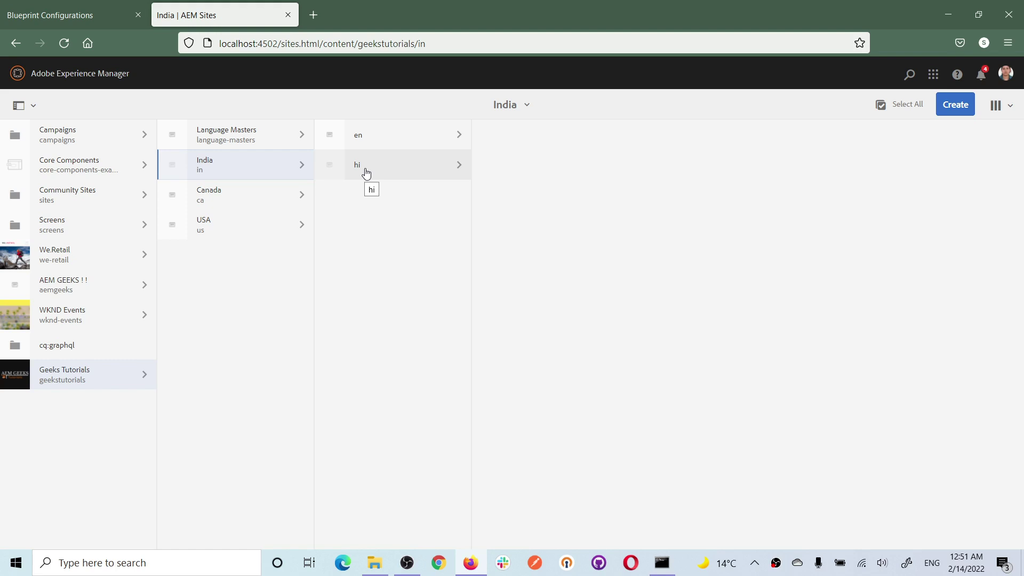
click(358, 139)
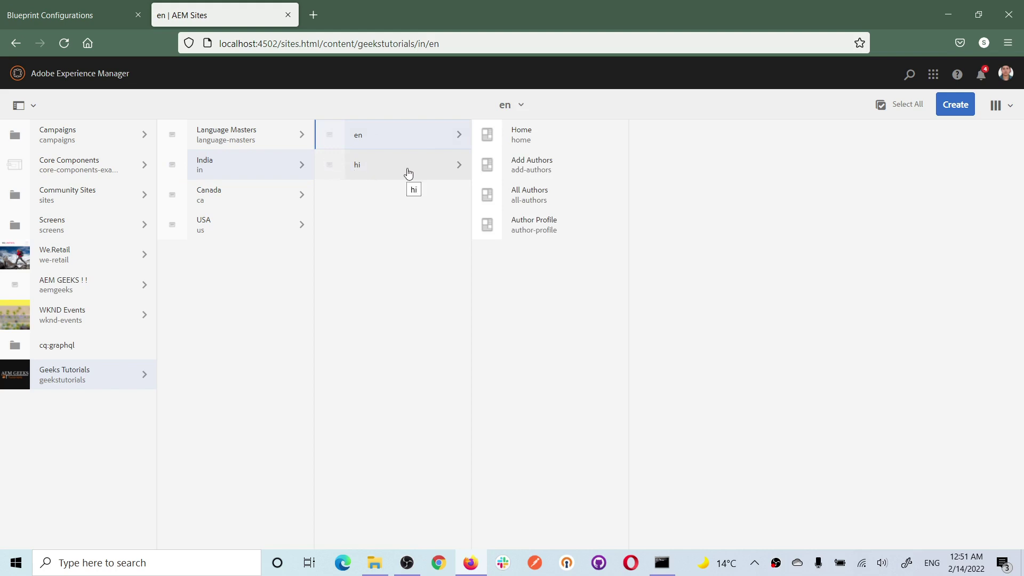
click(212, 136)
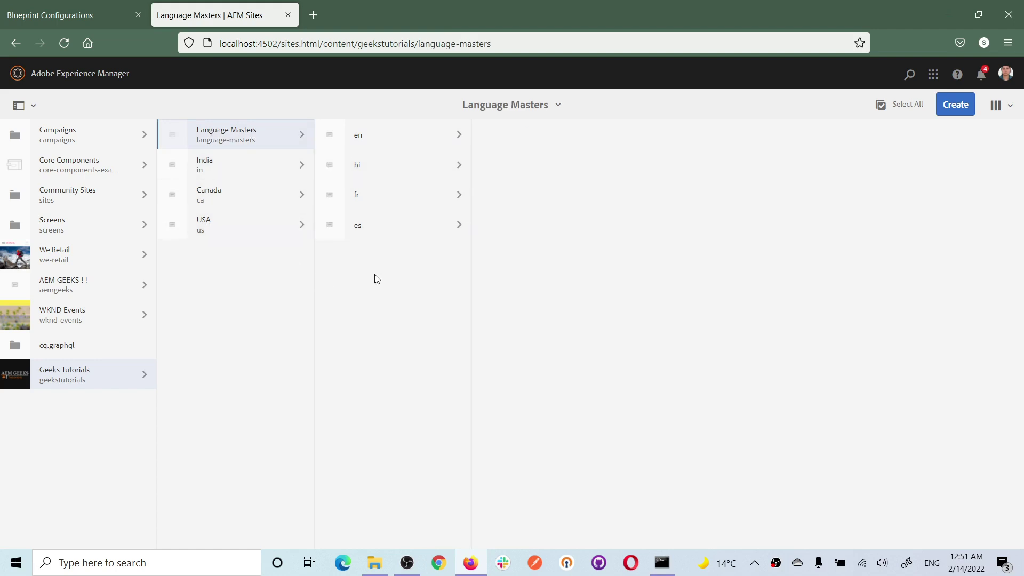
click(241, 169)
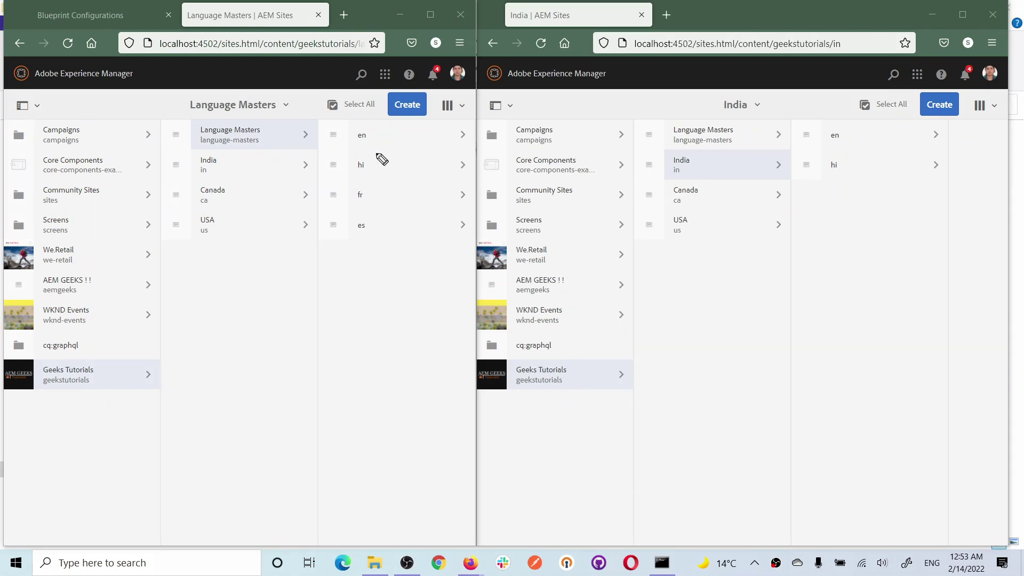
- Compare Canada's en and fr branches, then return to one window showing USA's en page
mouse_move(376, 153)
mouse_down()
mouse_move(373, 246)
mouse_move(352, 155)
mouse_up()
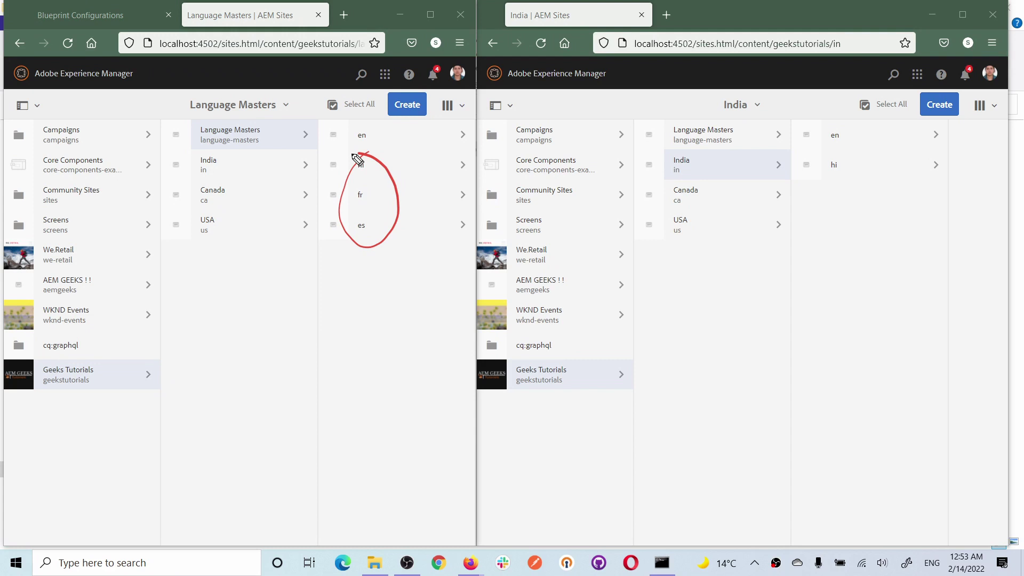
click(688, 199)
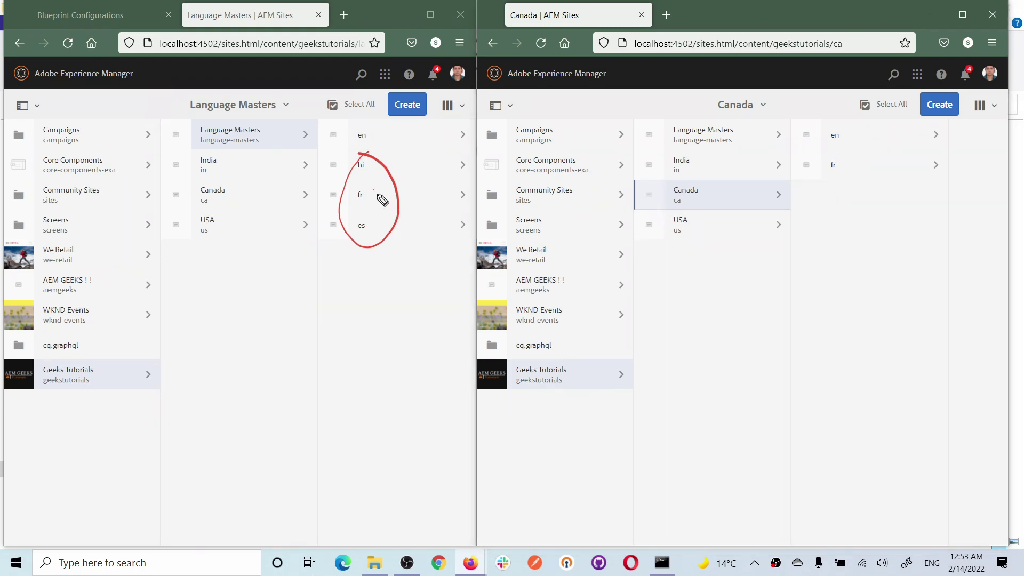
mouse_move(356, 195)
mouse_down()
mouse_move(391, 195)
mouse_move(343, 197)
mouse_up()
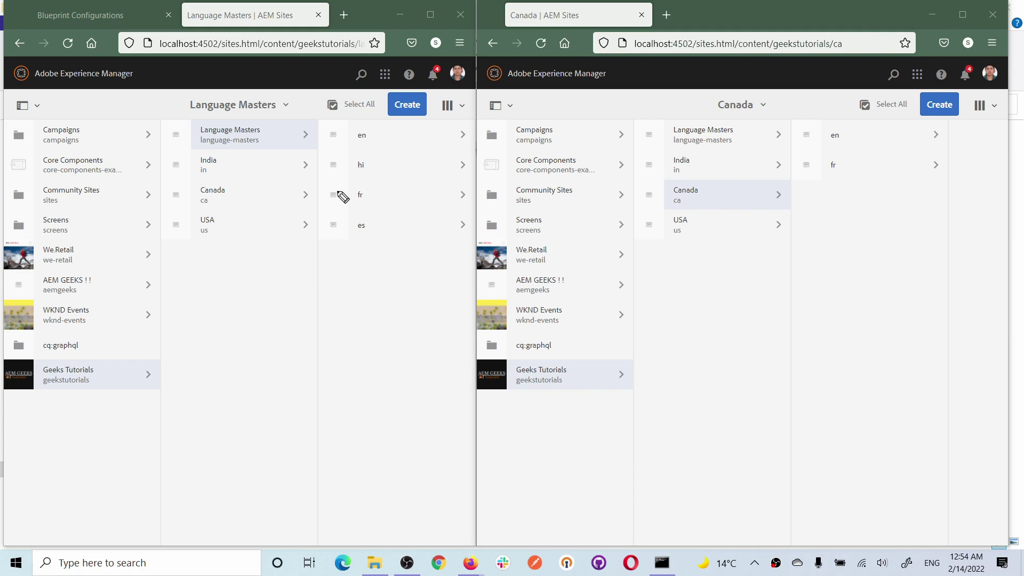
mouse_move(343, 197)
mouse_down()
mouse_move(355, 208)
mouse_move(340, 193)
mouse_up()
mouse_move(392, 197)
mouse_down()
mouse_move(448, 221)
mouse_move(782, 226)
mouse_move(846, 170)
mouse_move(850, 157)
mouse_move(824, 173)
mouse_move(834, 152)
mouse_move(821, 153)
mouse_up()
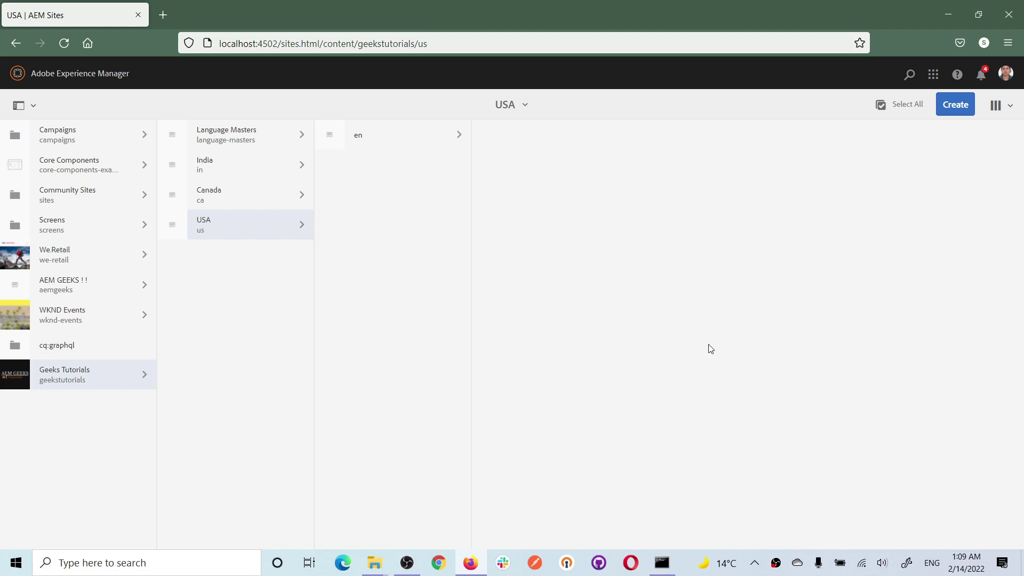
- With the USA site selected, launch the Live Copy wizard from the Create menu
click(962, 110)
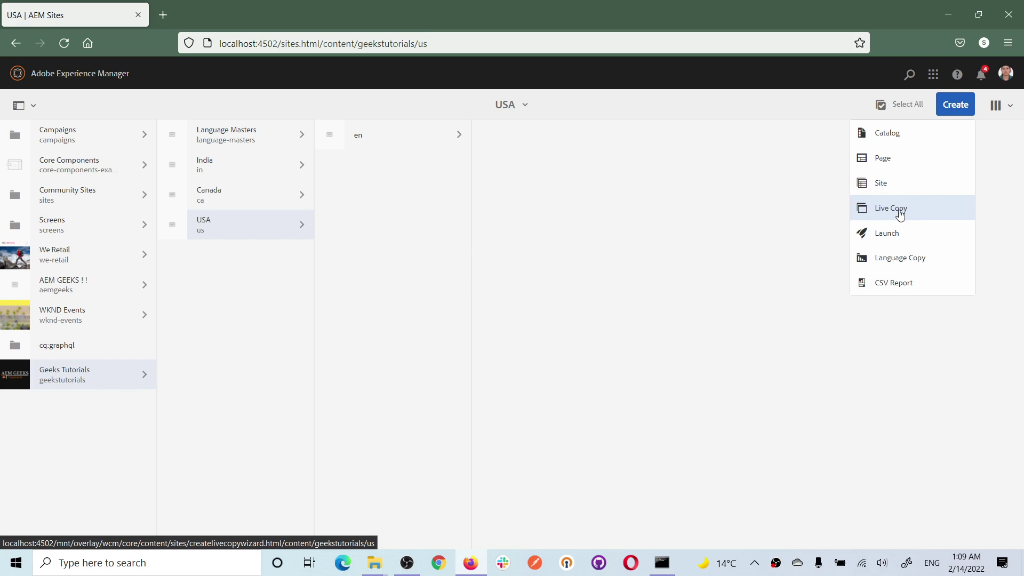
click(421, 234)
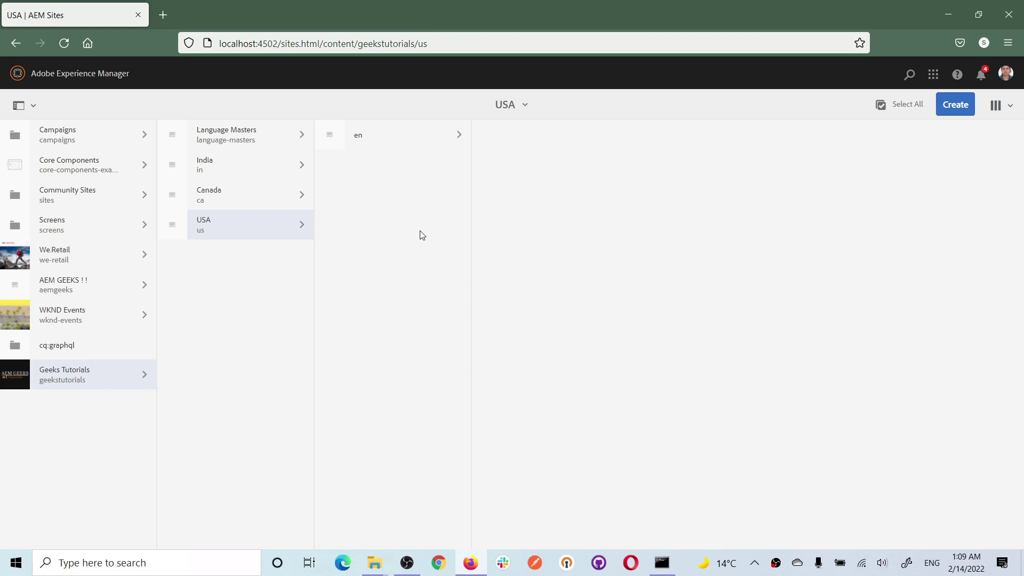
click(234, 224)
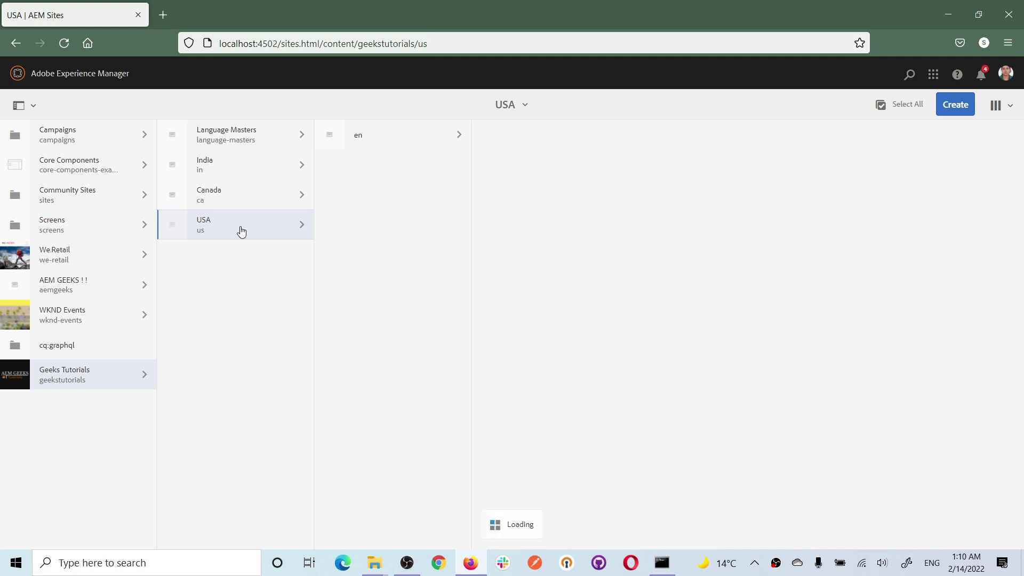
click(960, 110)
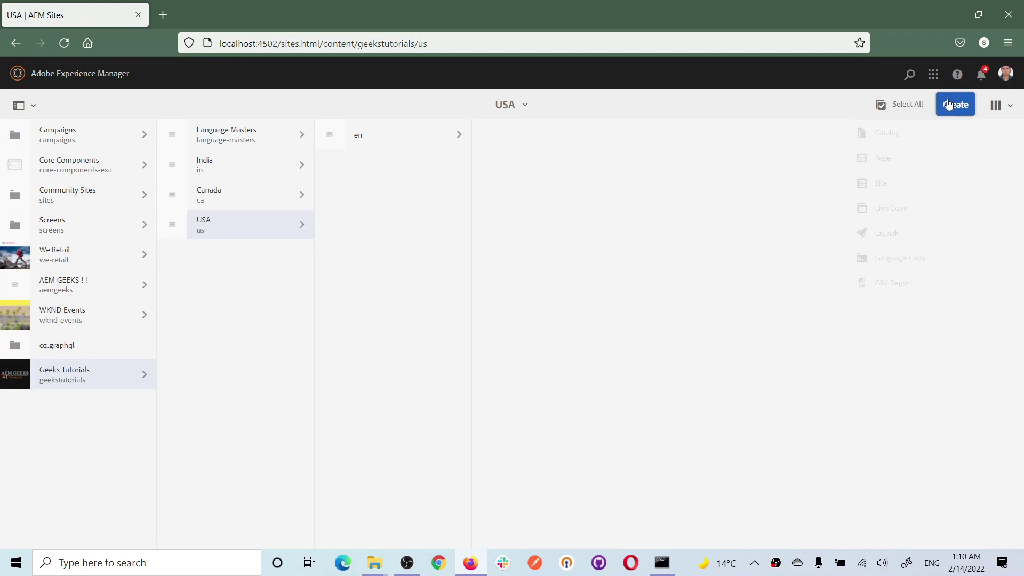
click(892, 214)
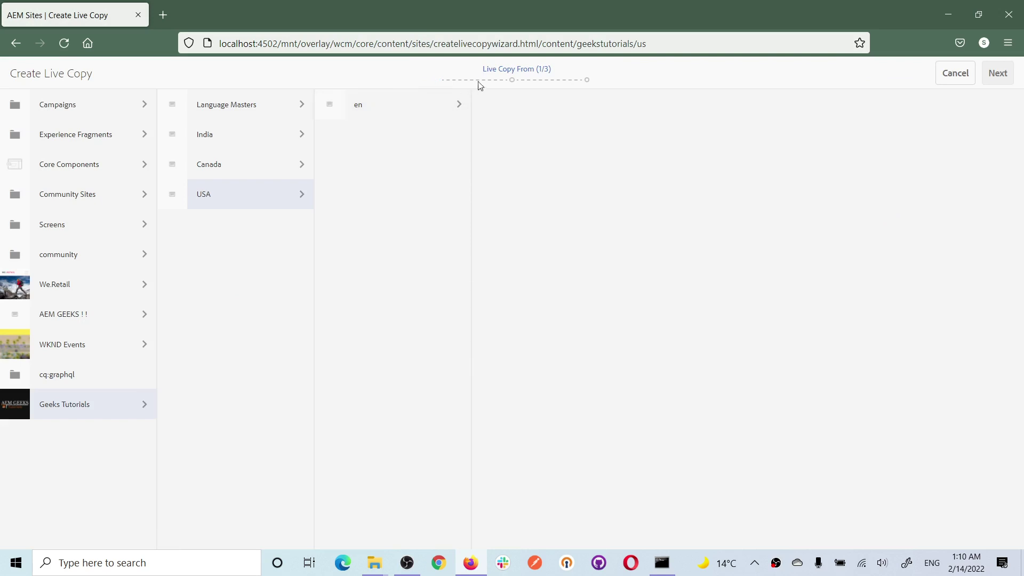
- Choose Language Masters > es as the live copy source
click(272, 109)
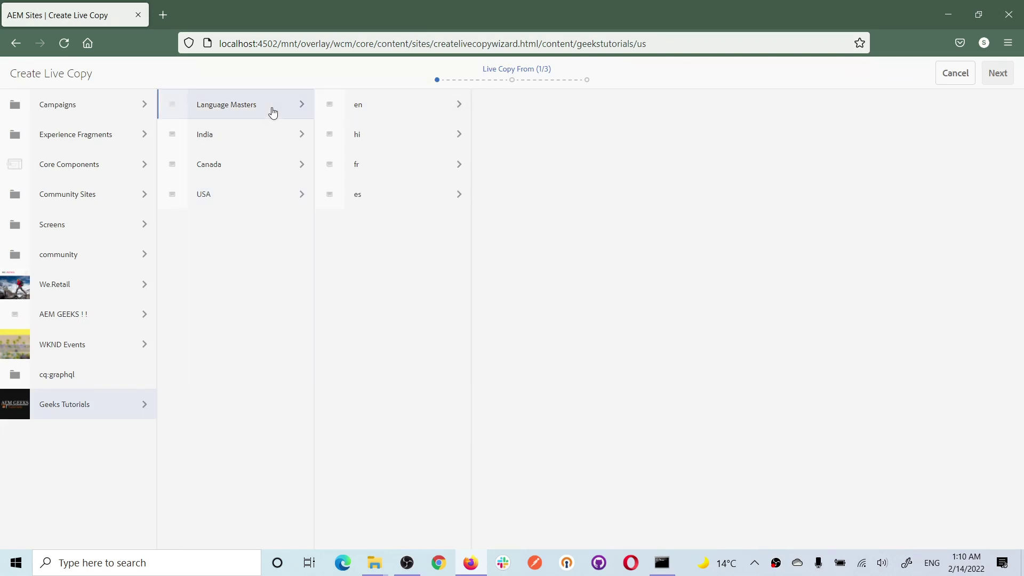
click(330, 200)
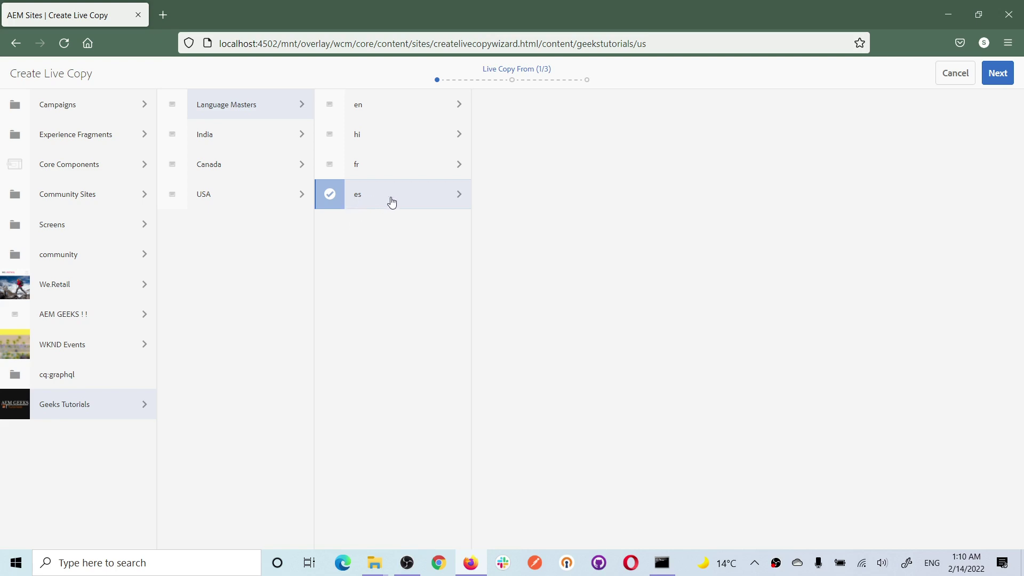
click(996, 75)
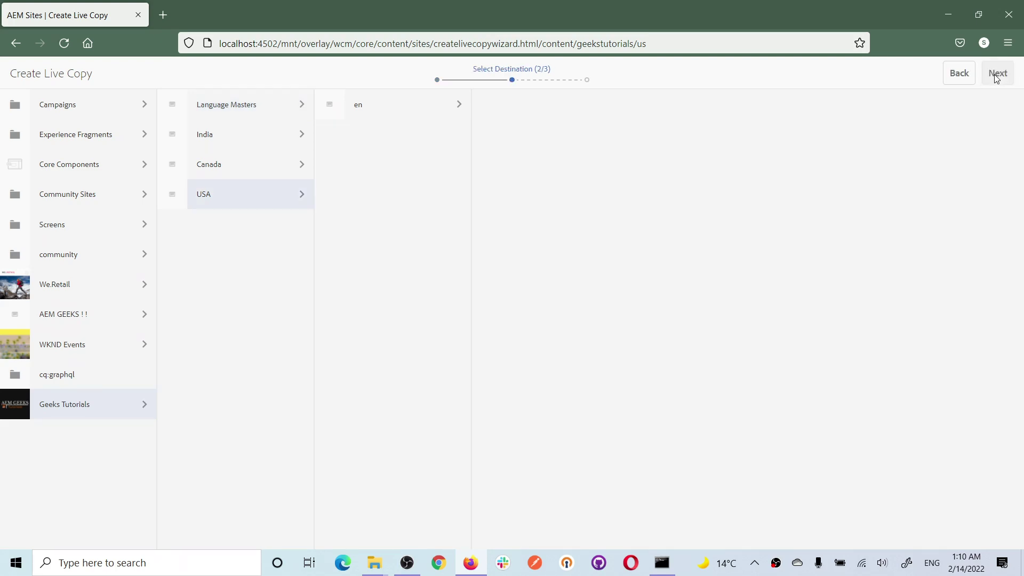
- Pick the USA site as the live copy destination
click(235, 201)
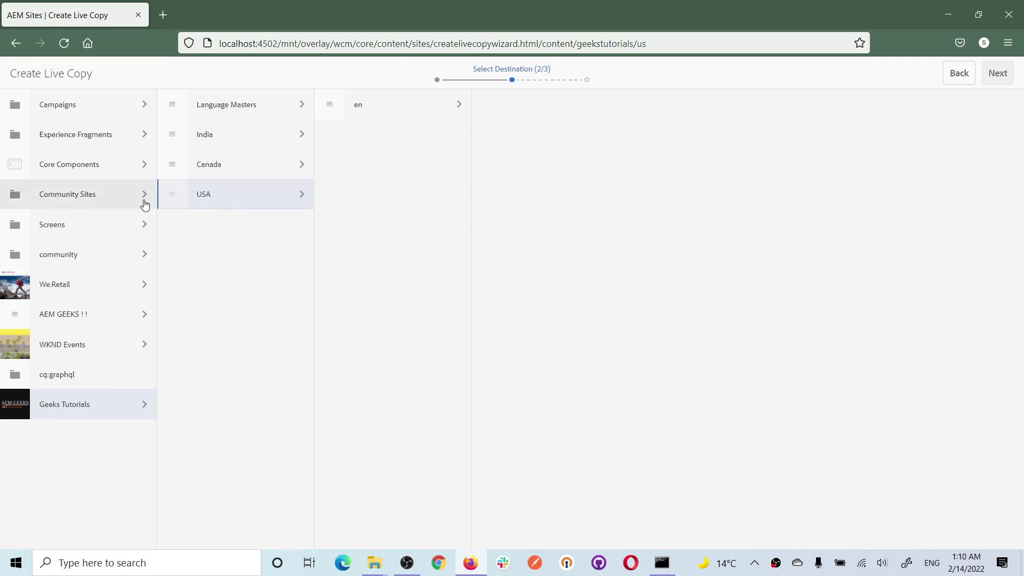
click(172, 196)
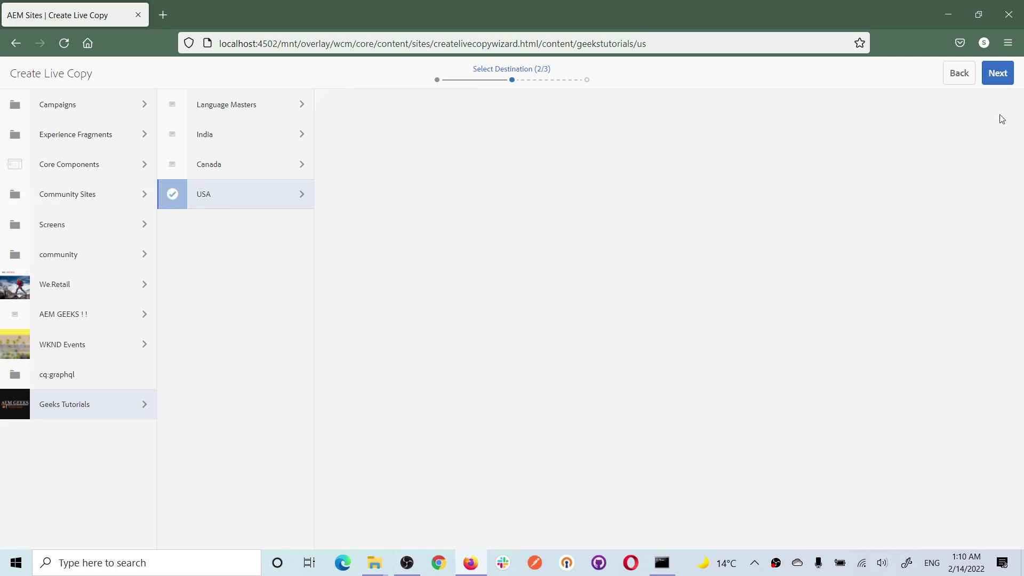
click(995, 75)
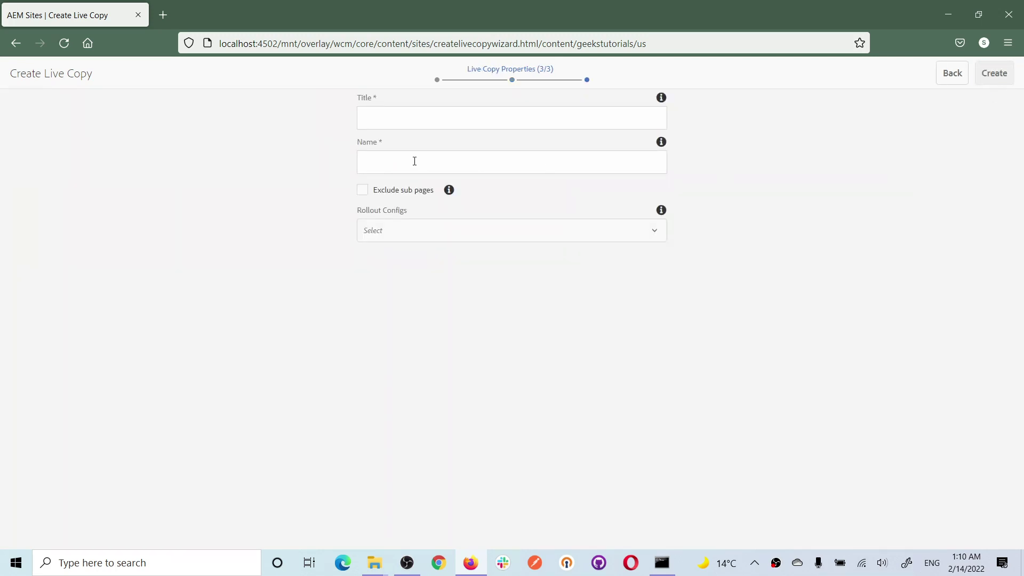
- Create live copy 'Spanish' named es with the Standard rollout config
click(415, 118)
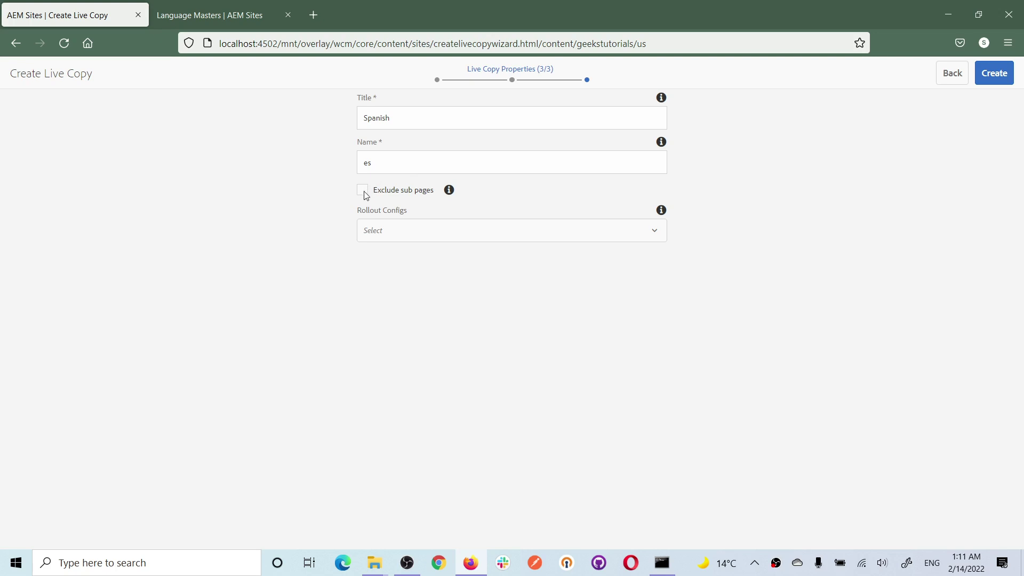
click(400, 237)
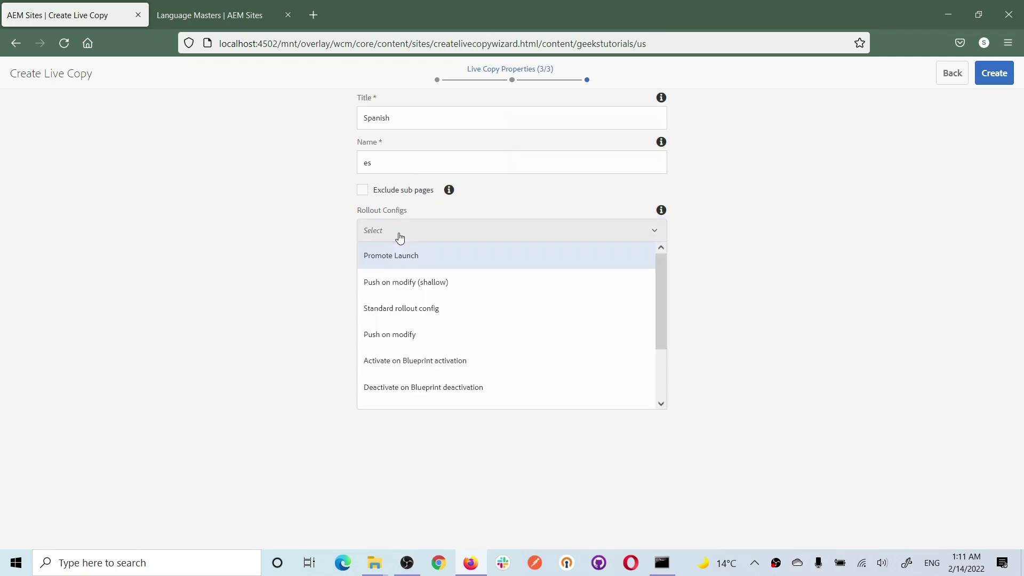
click(408, 310)
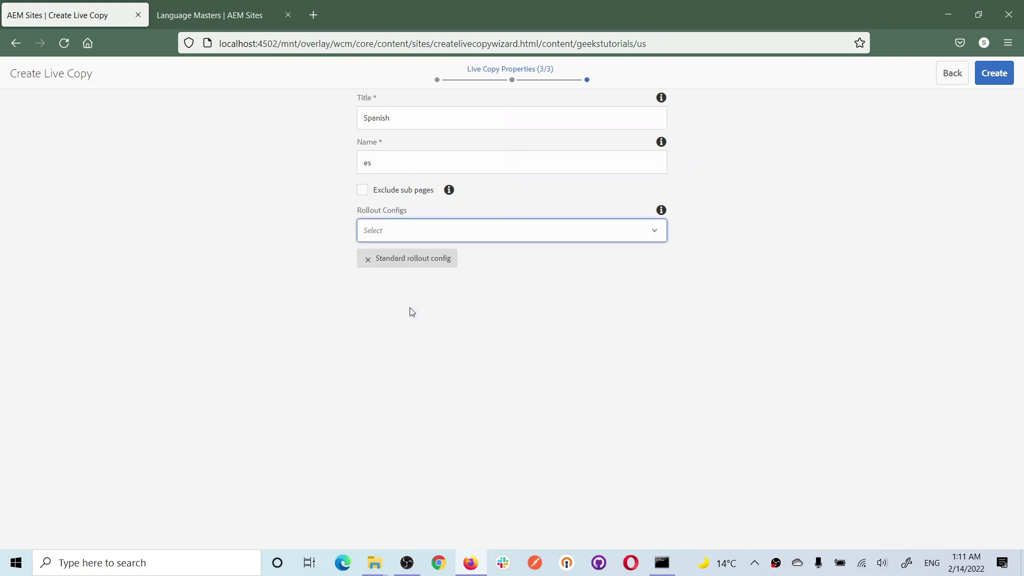
click(994, 76)
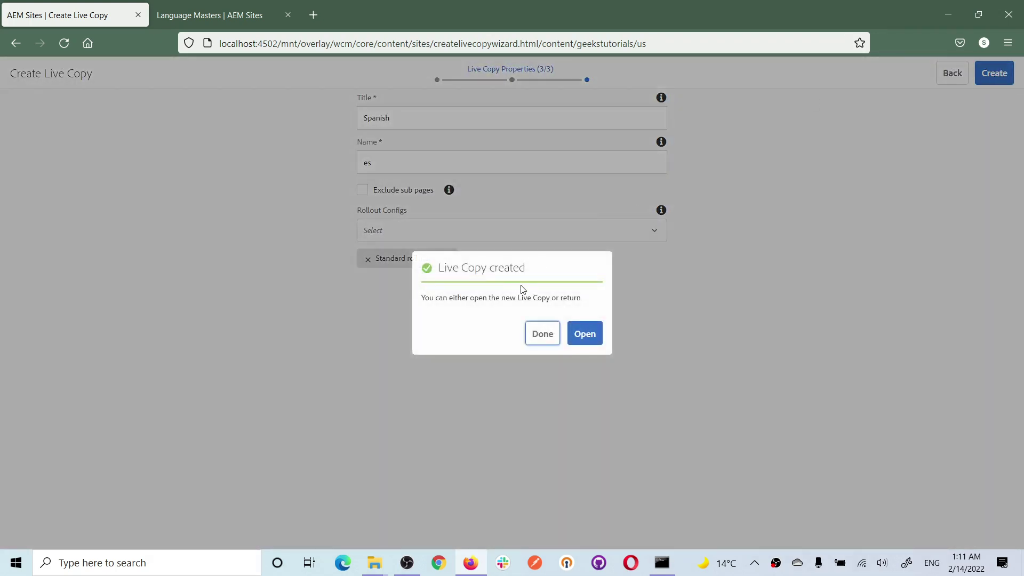
- Compare the Spanish live copy with the es language master, then list USA > Spanish pages
click(549, 339)
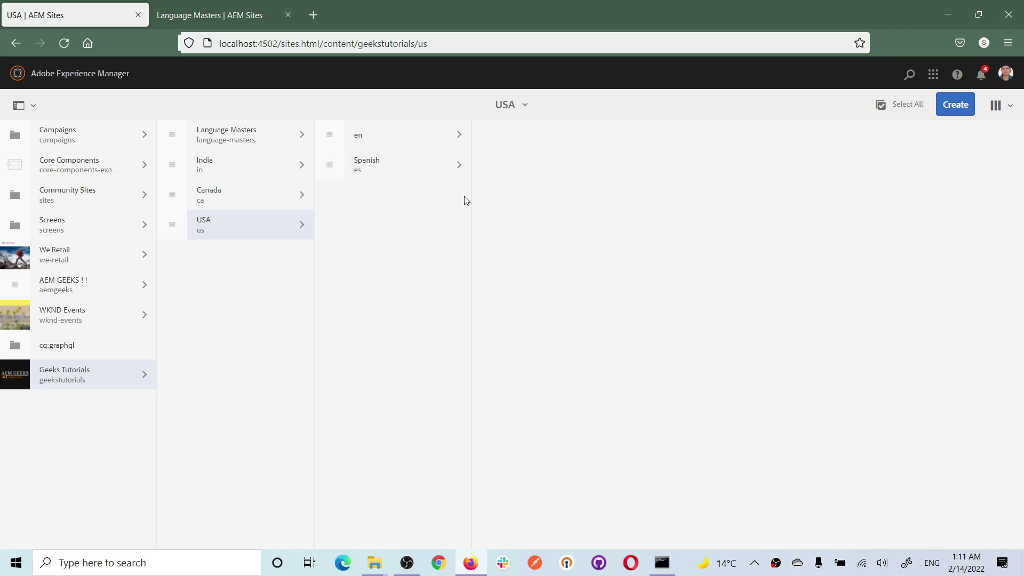
click(366, 168)
click(330, 166)
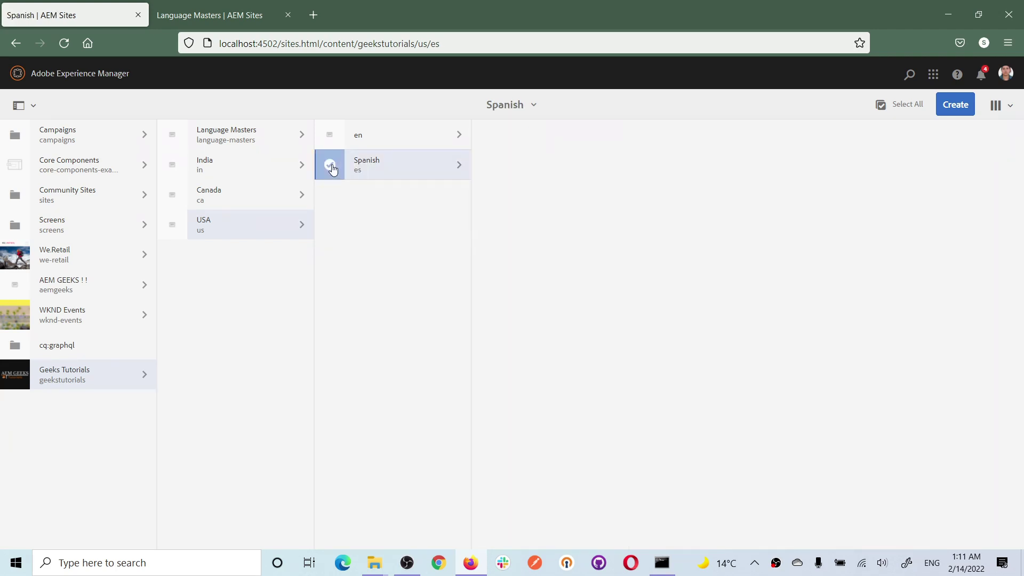
click(265, 141)
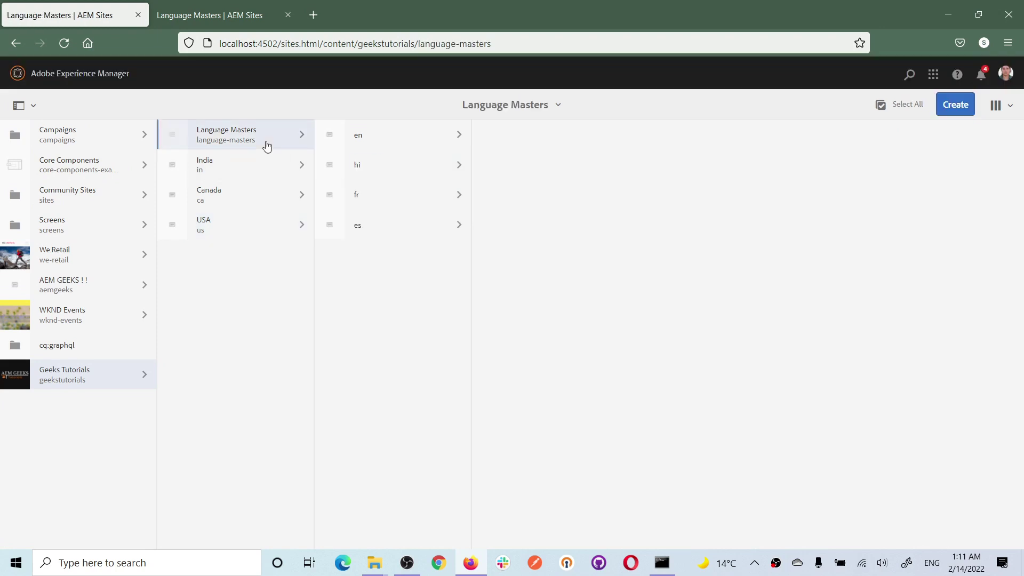
click(331, 228)
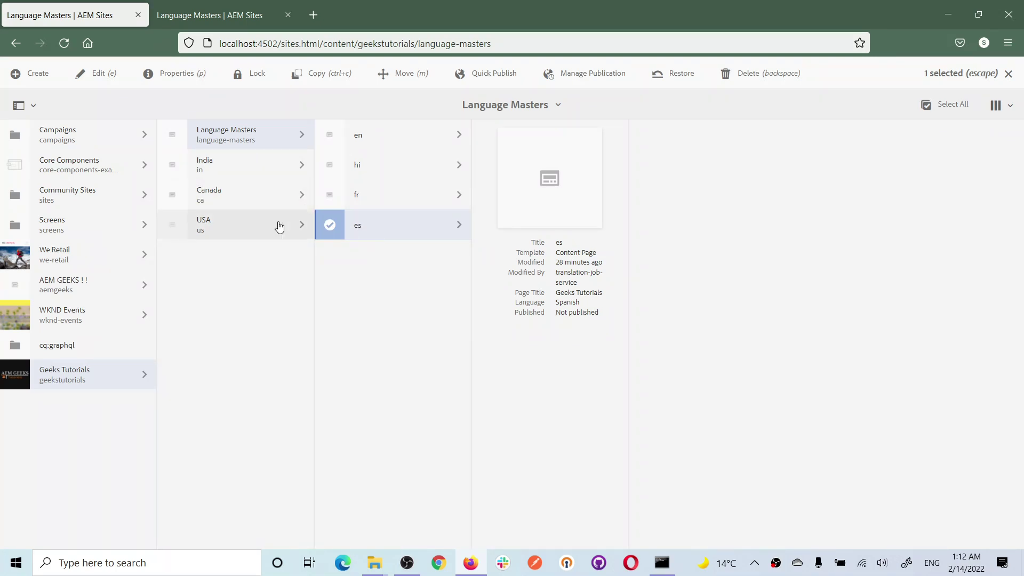
click(254, 227)
click(395, 165)
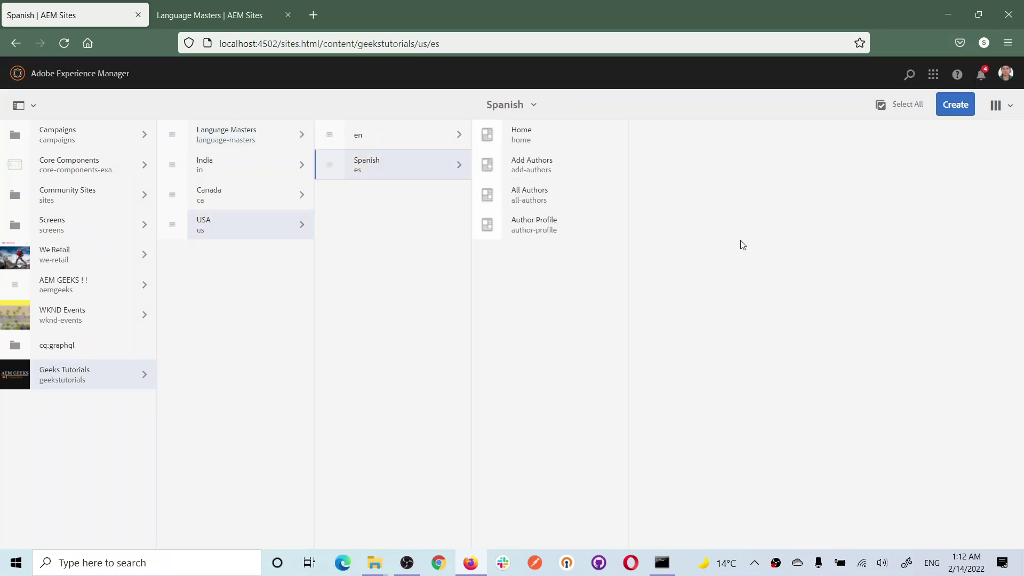